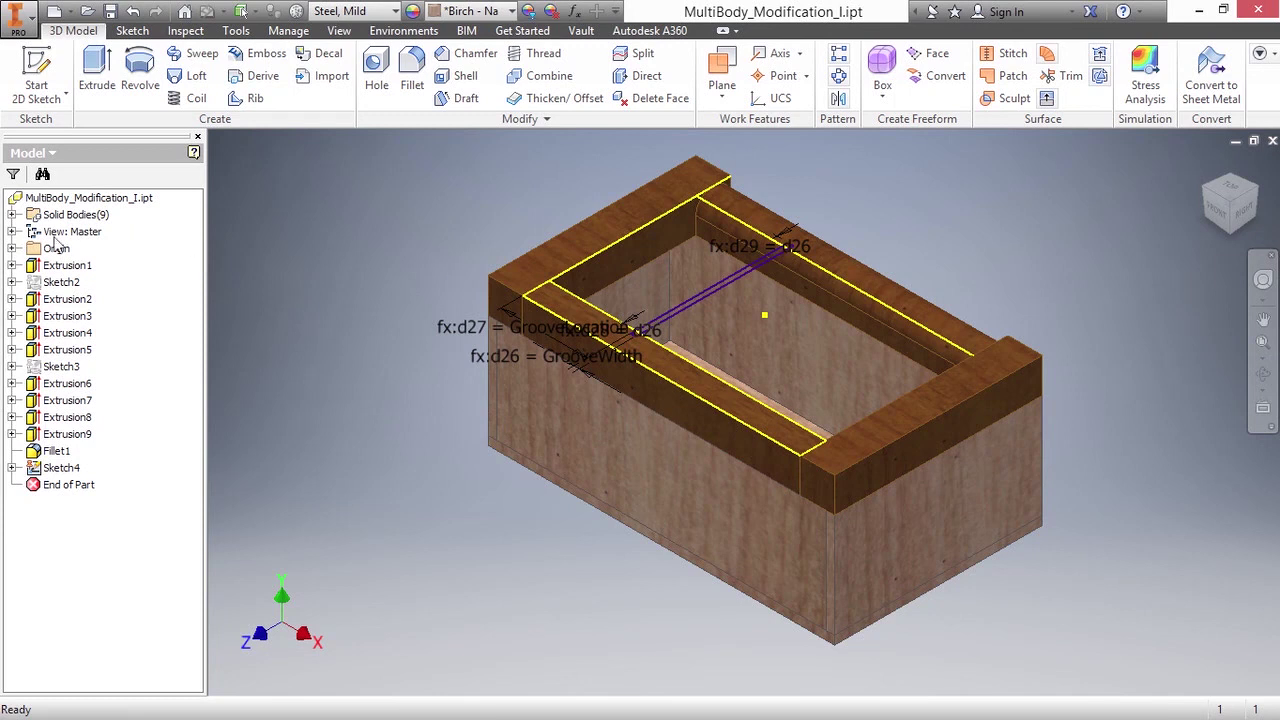
- Review the list of solid bodies in the part
left_click(12, 215)
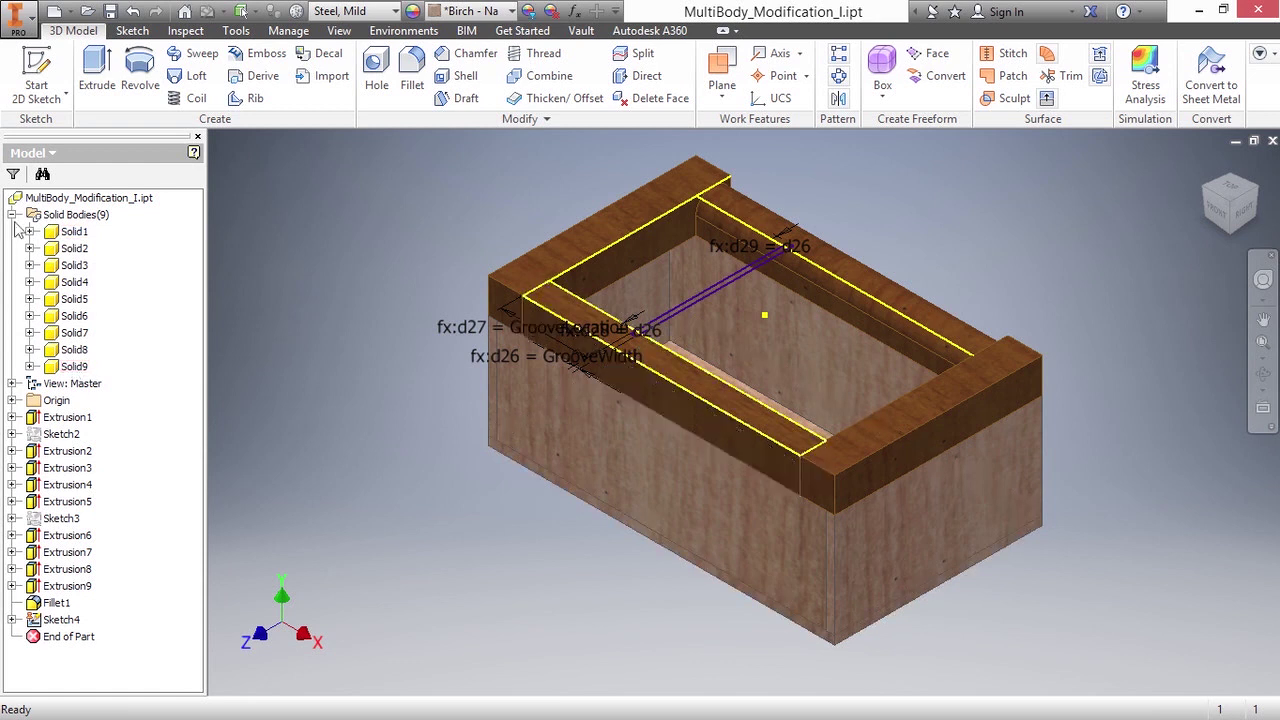
left_click(12, 215)
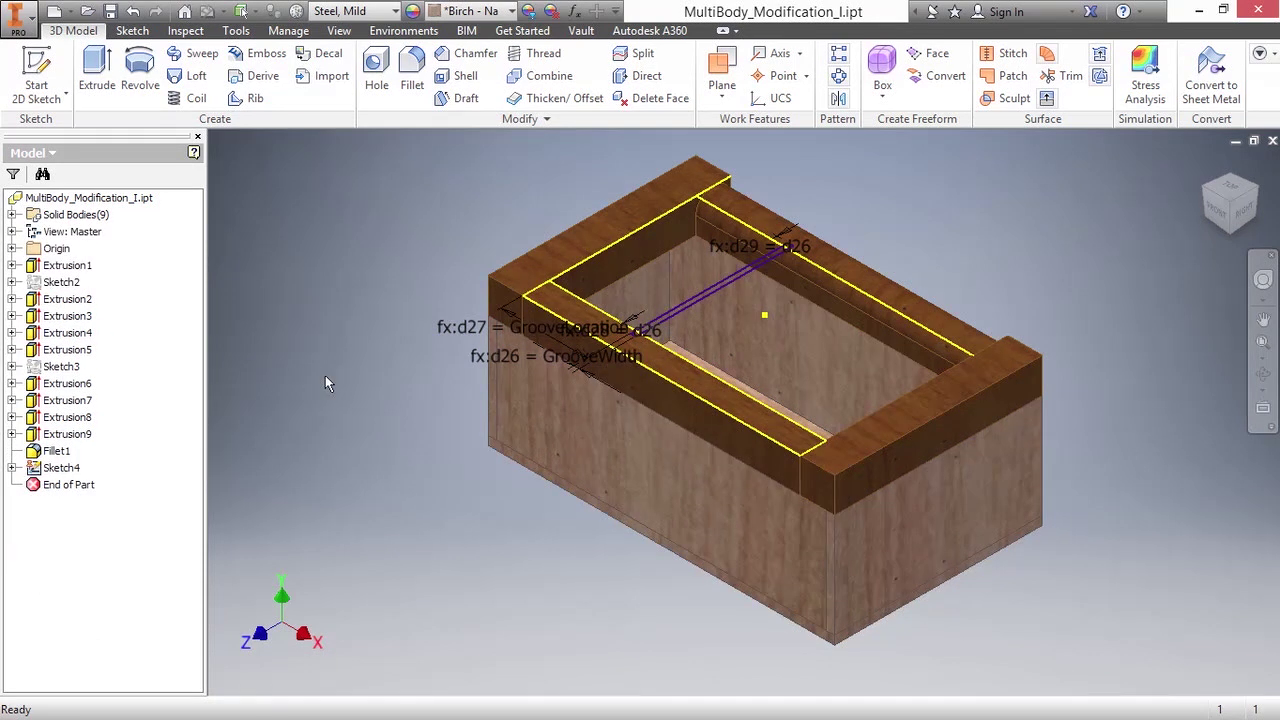
right_click(392, 283)
key("Escape")
- Set up an Extrude cut of the narrow groove profile, ending at the upper face of the box's bottom panel
key("e")
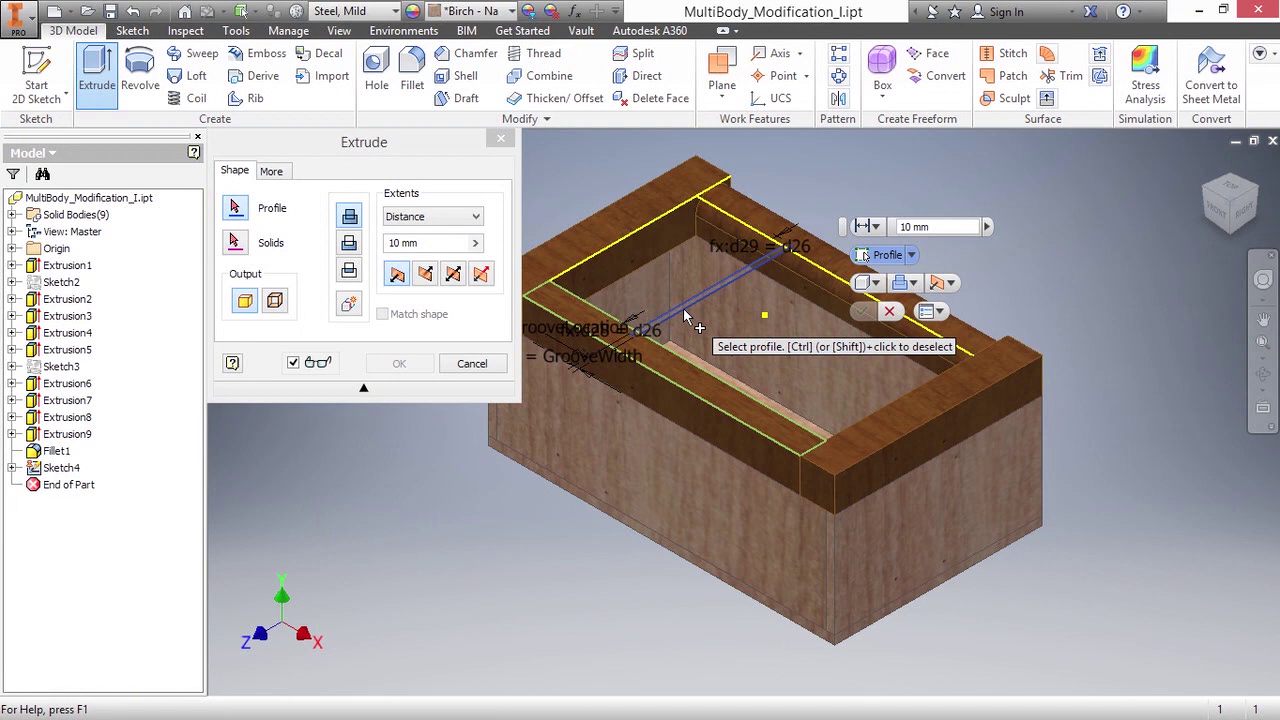
left_click(687, 318)
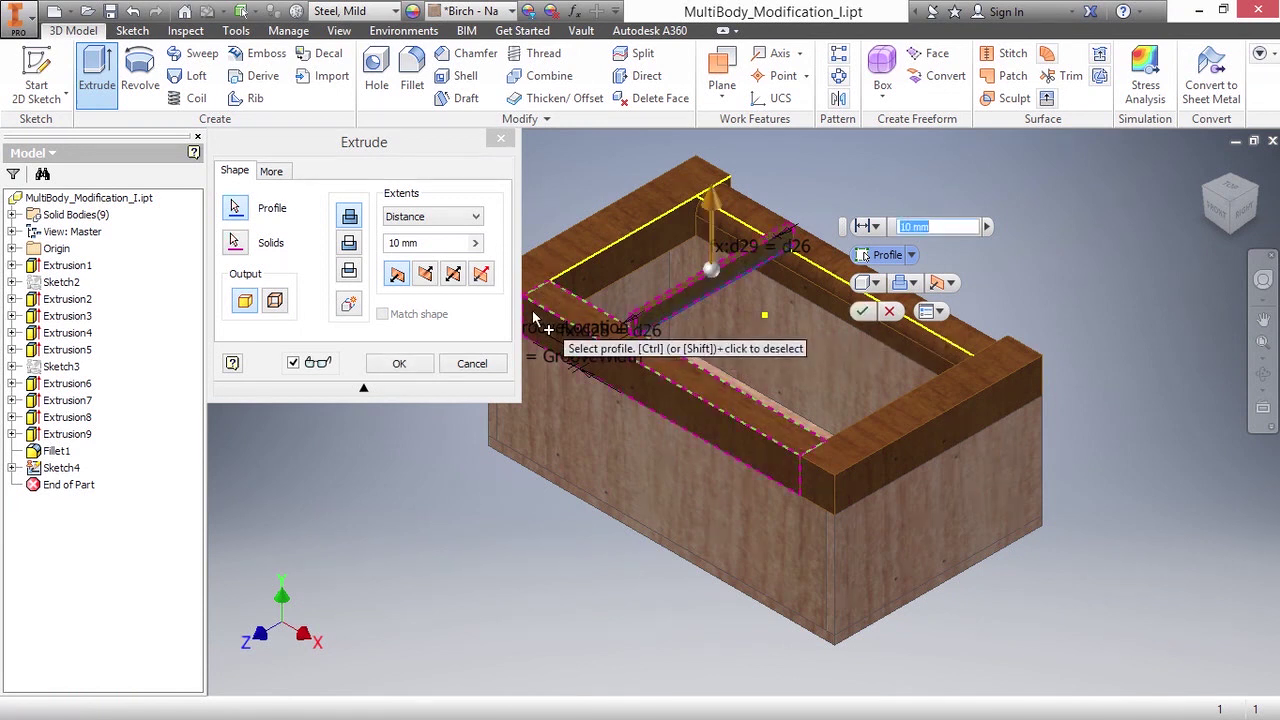
left_click(349, 243)
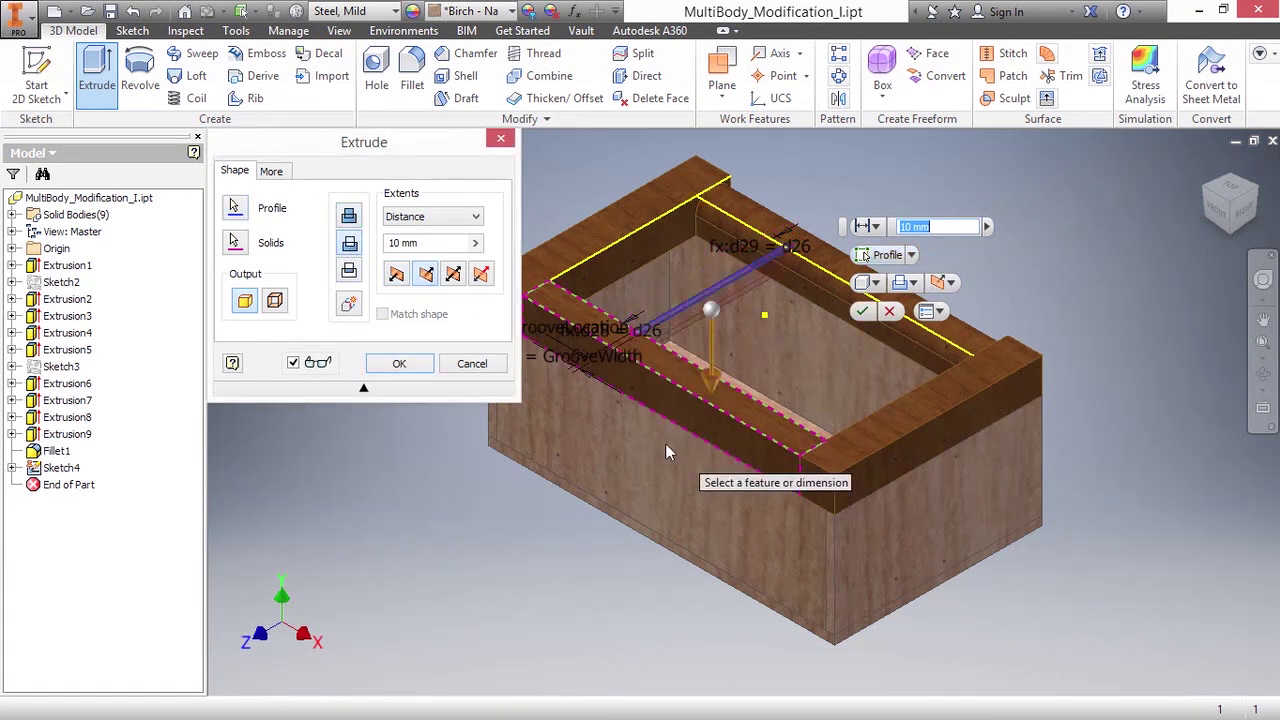
middle_click_drag(662, 446, 706, 340)
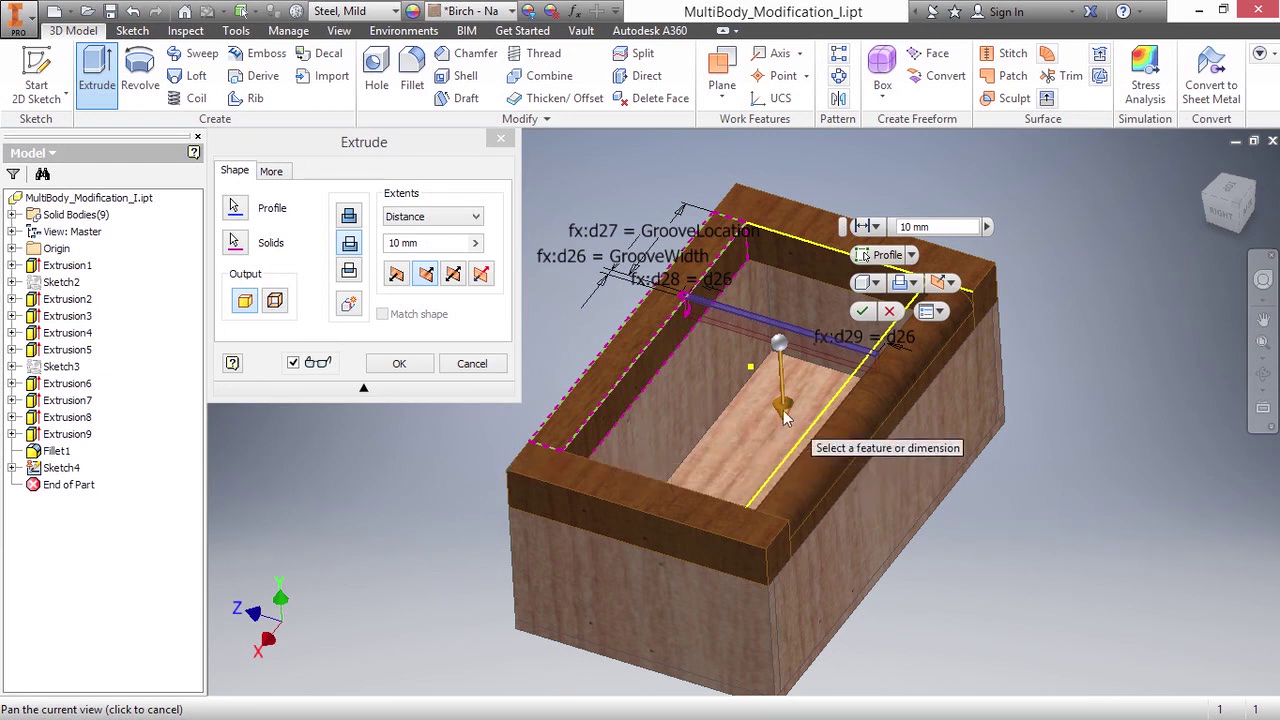
left_click_drag(784, 418, 787, 476)
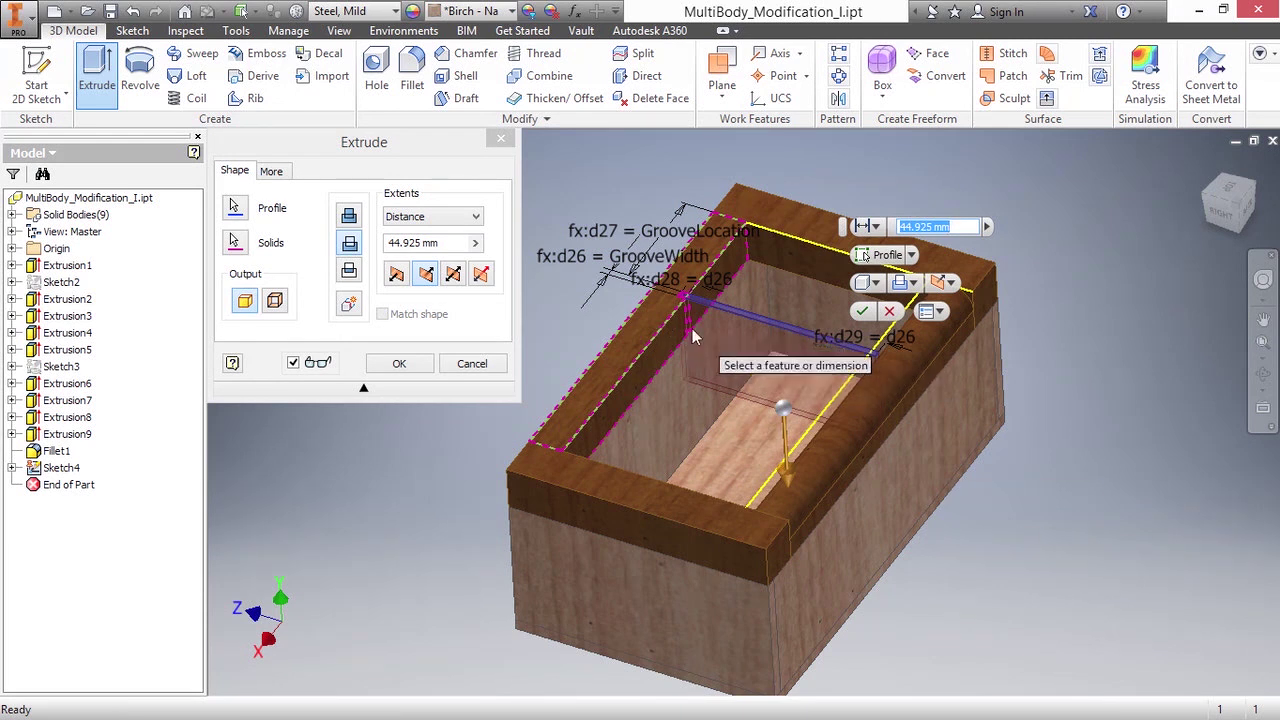
left_click(874, 228)
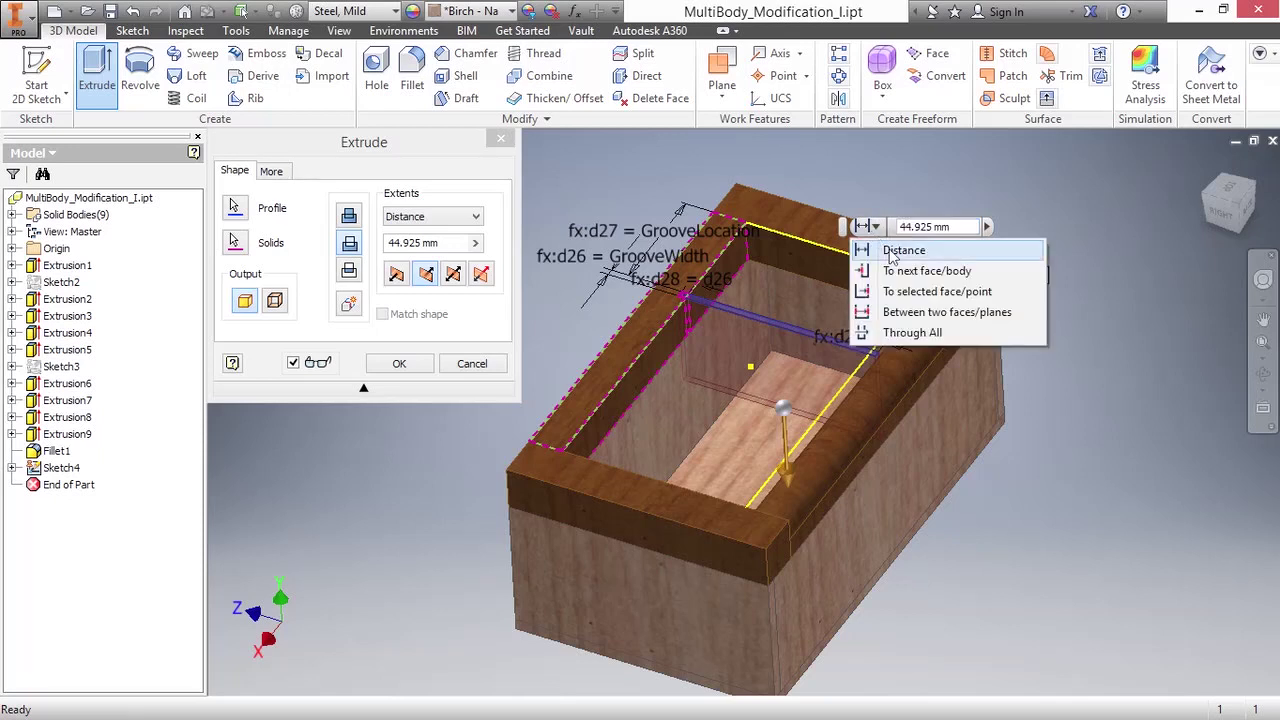
left_click(930, 291)
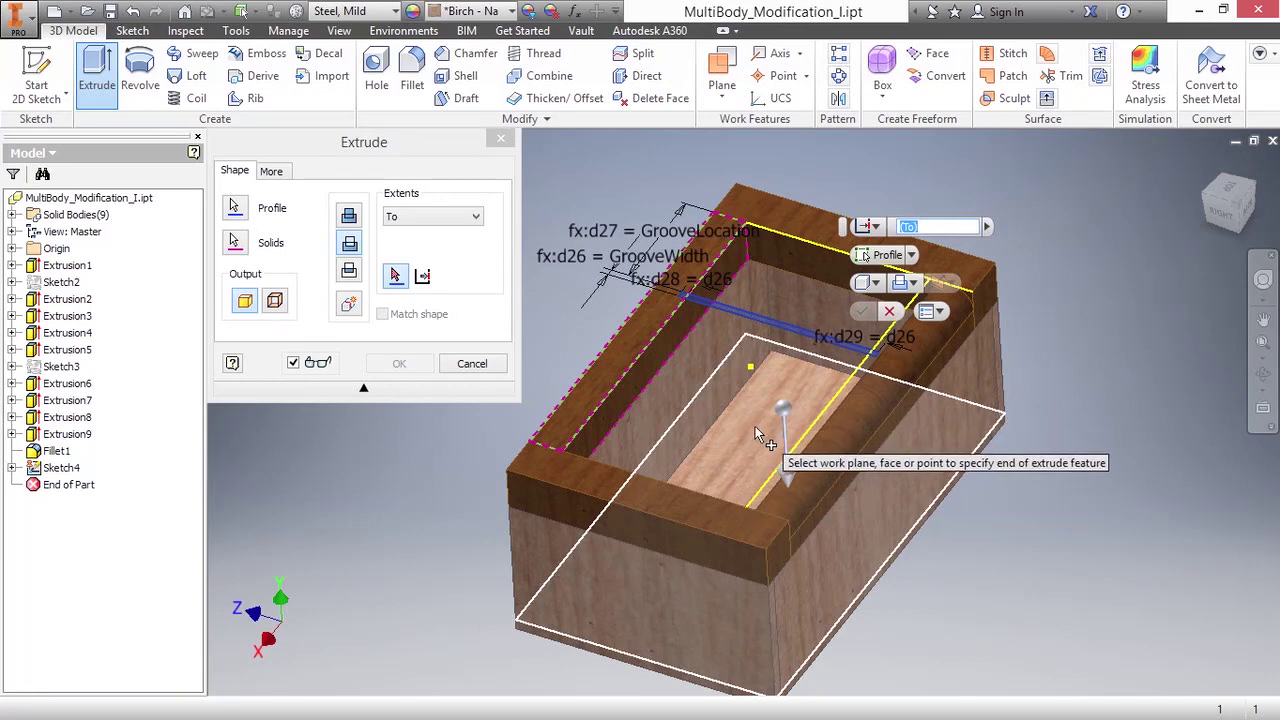
left_click(755, 427)
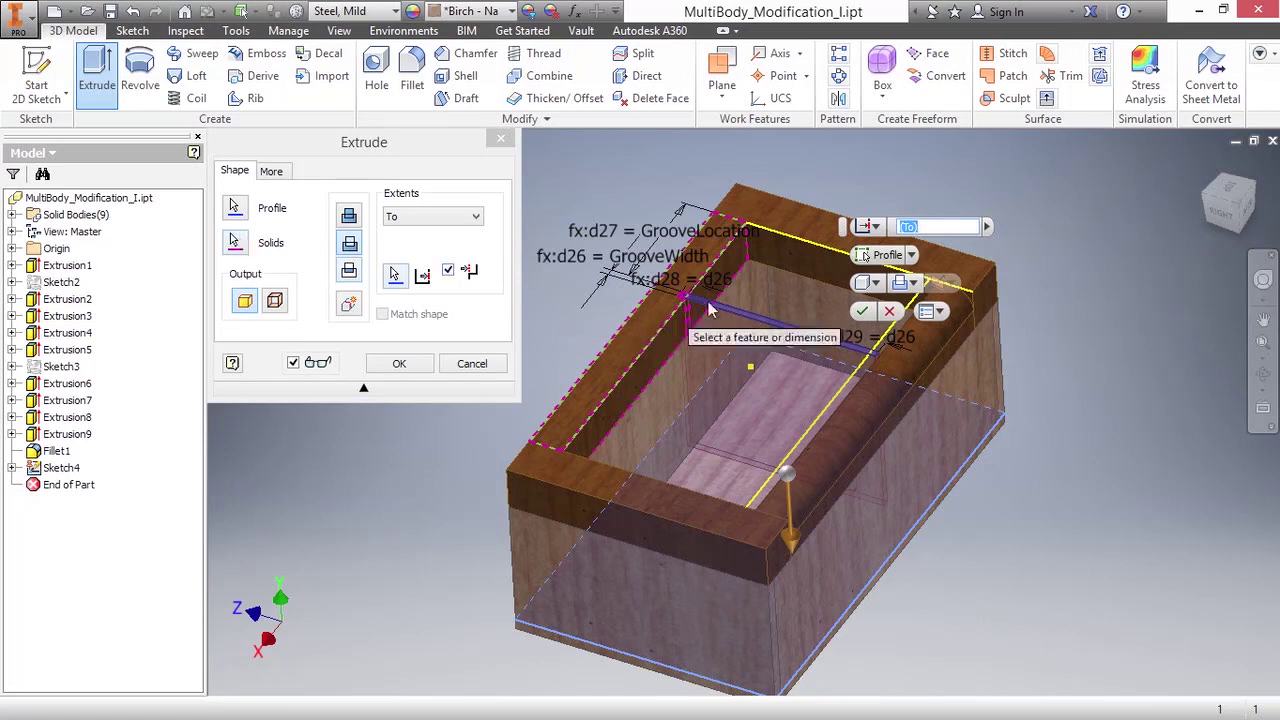
- Add both long wall panels and the rounded lid support as affected solids, and complete the groove cut
left_click(912, 256)
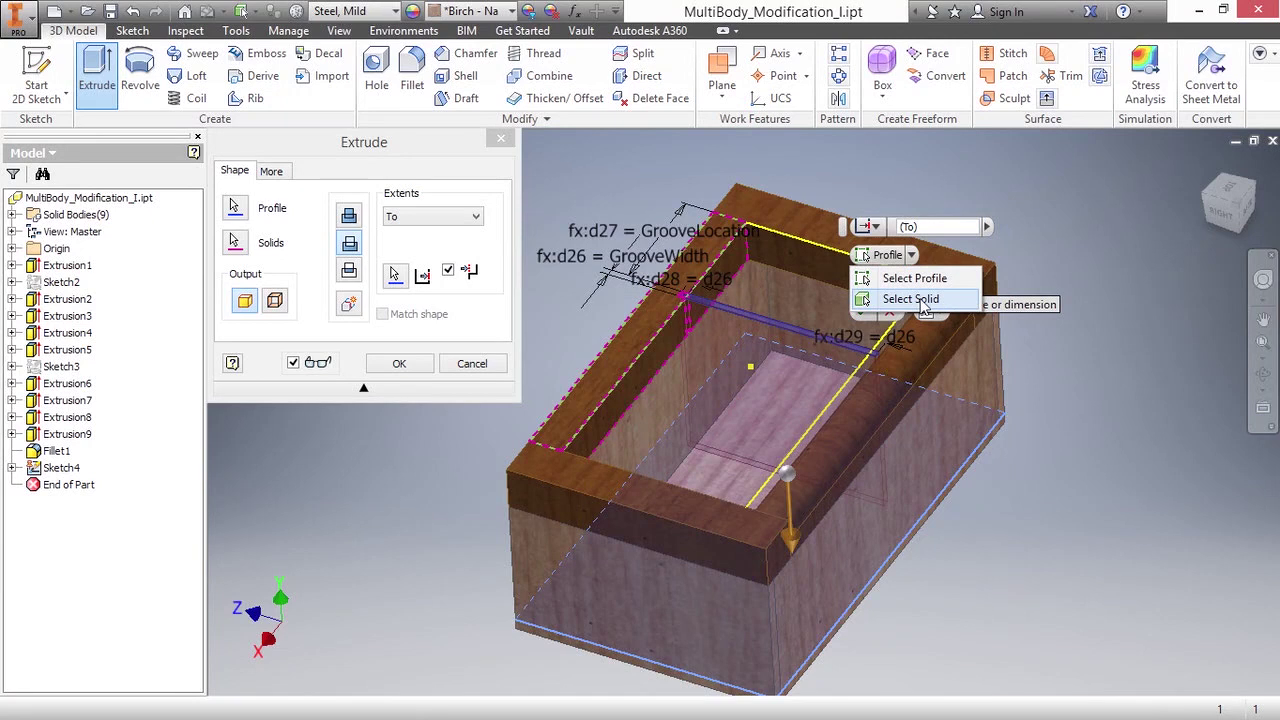
left_click(921, 301)
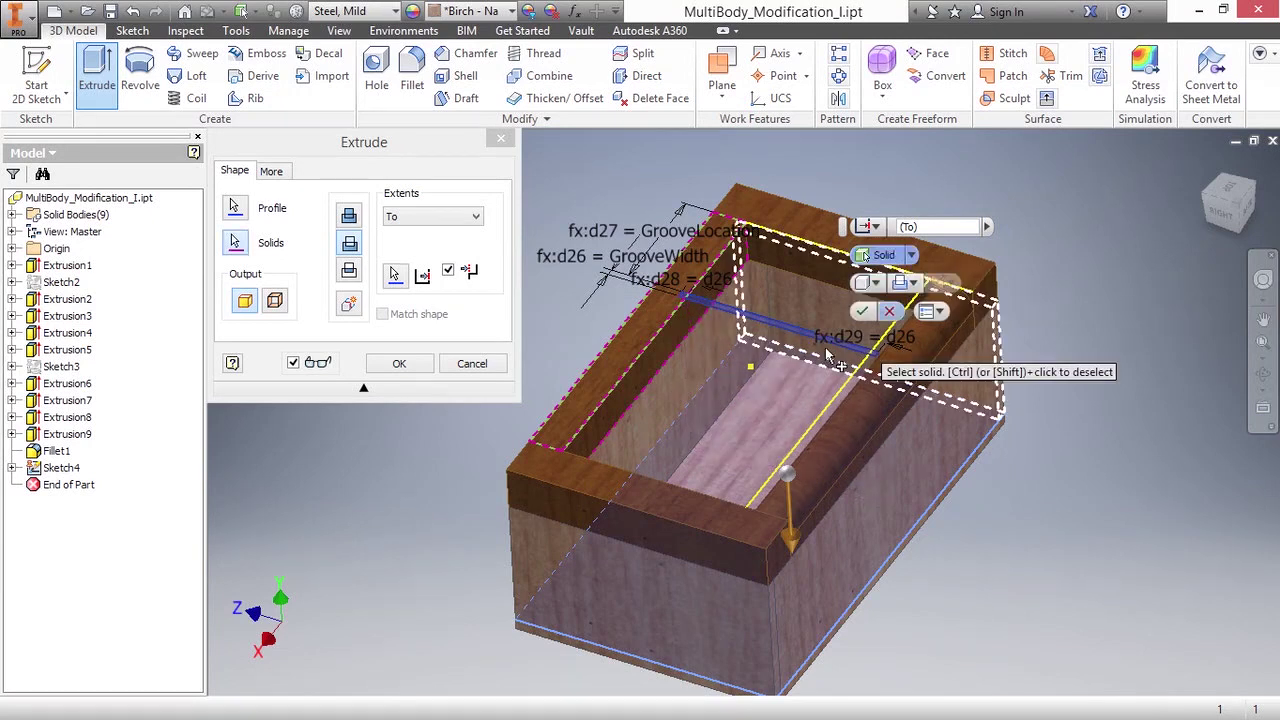
left_click(717, 373)
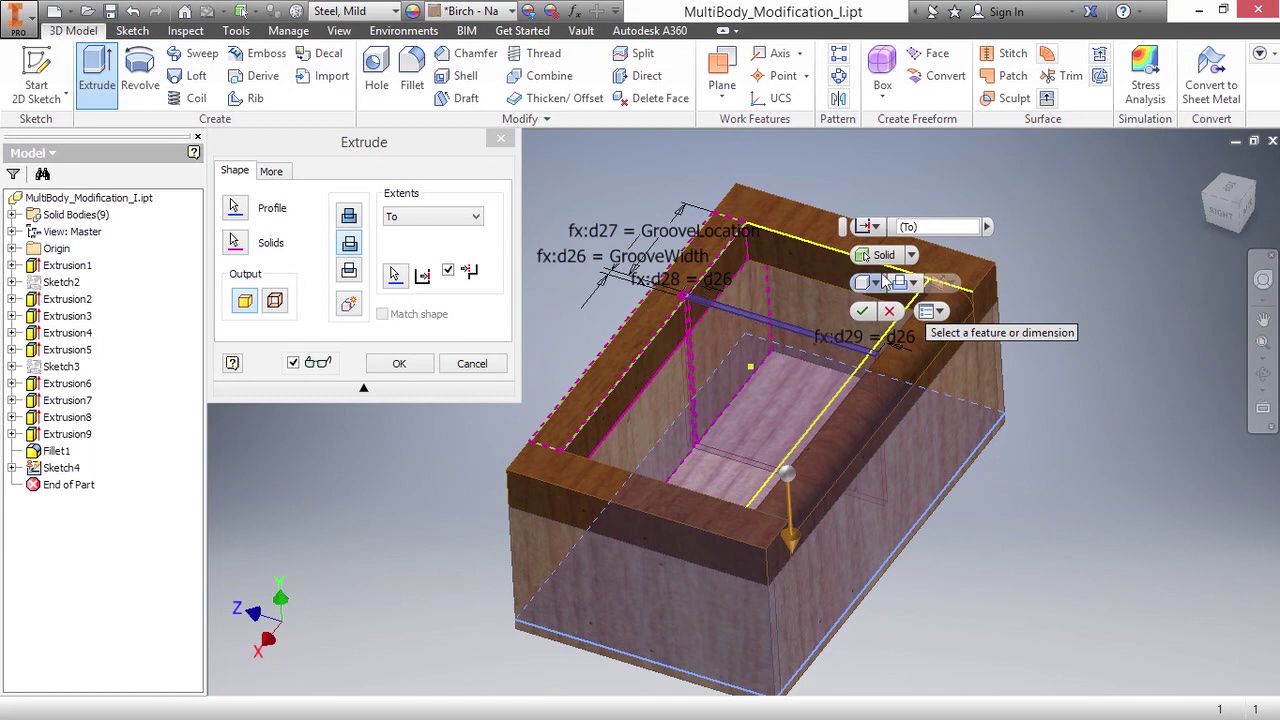
left_click(889, 260)
left_click(893, 404)
left_click(886, 261)
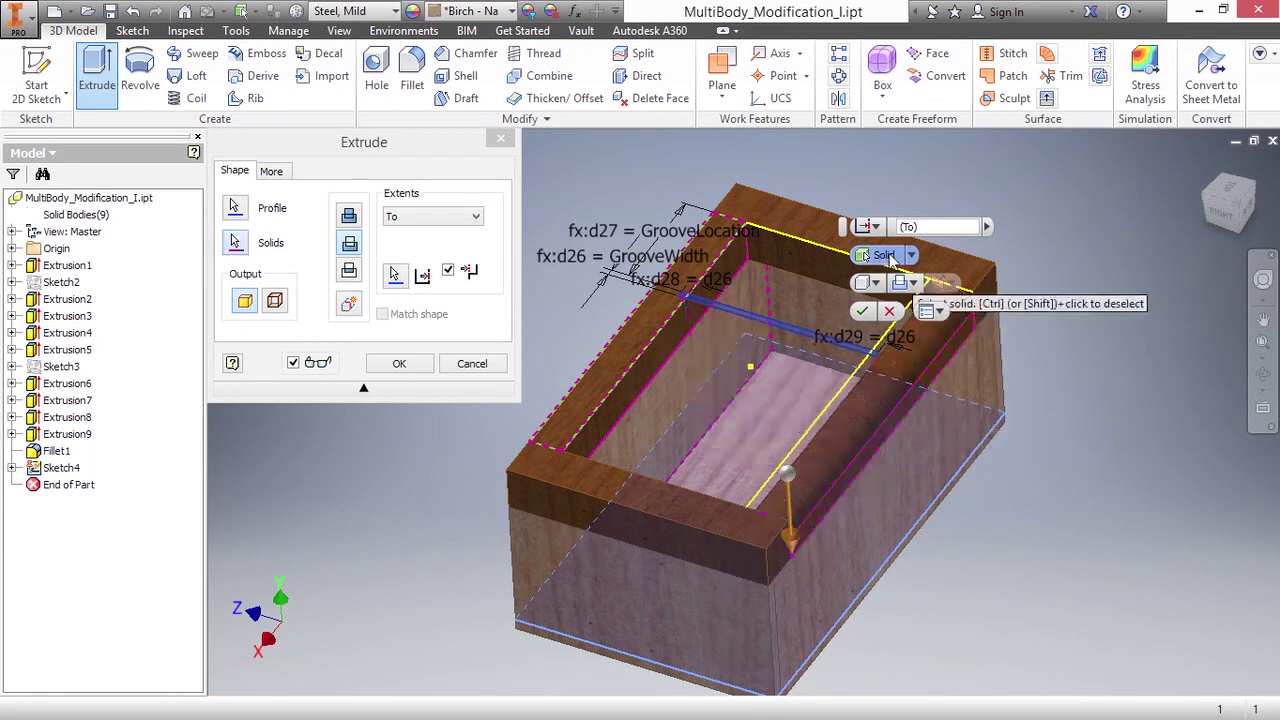
left_click(930, 424)
middle_click_drag(1013, 519, 778, 502, "shift")
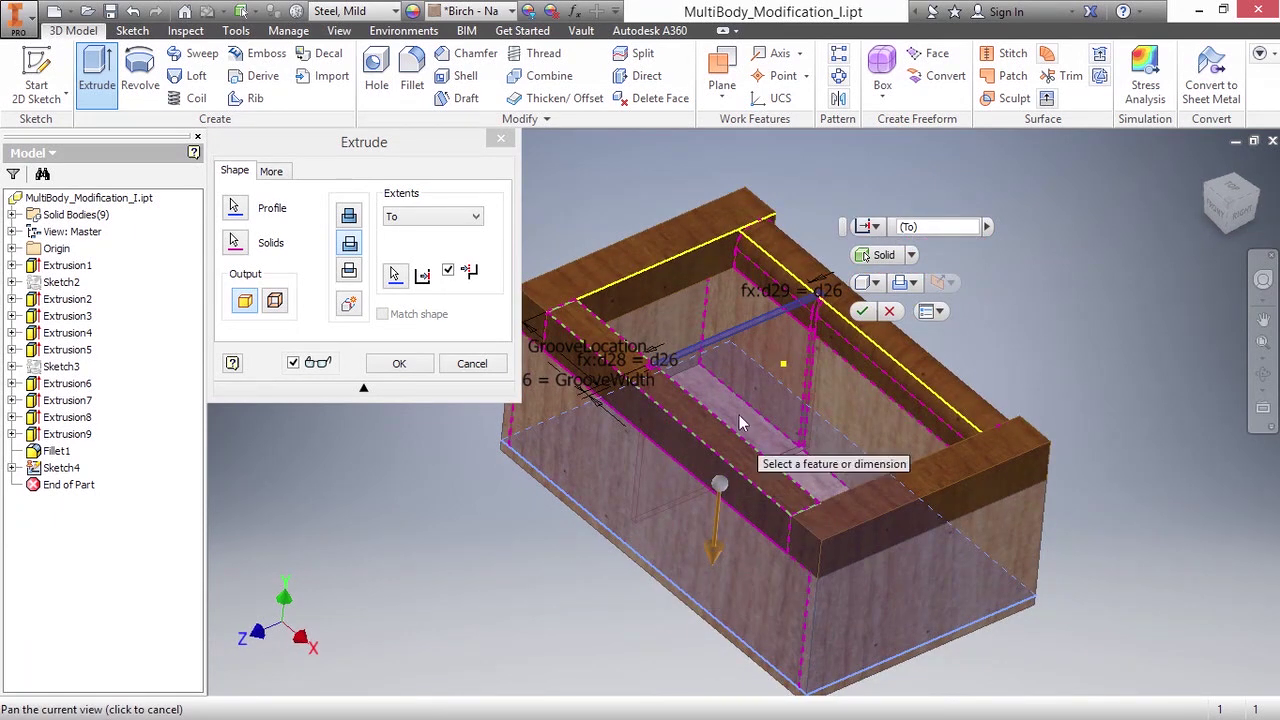
left_click(860, 313)
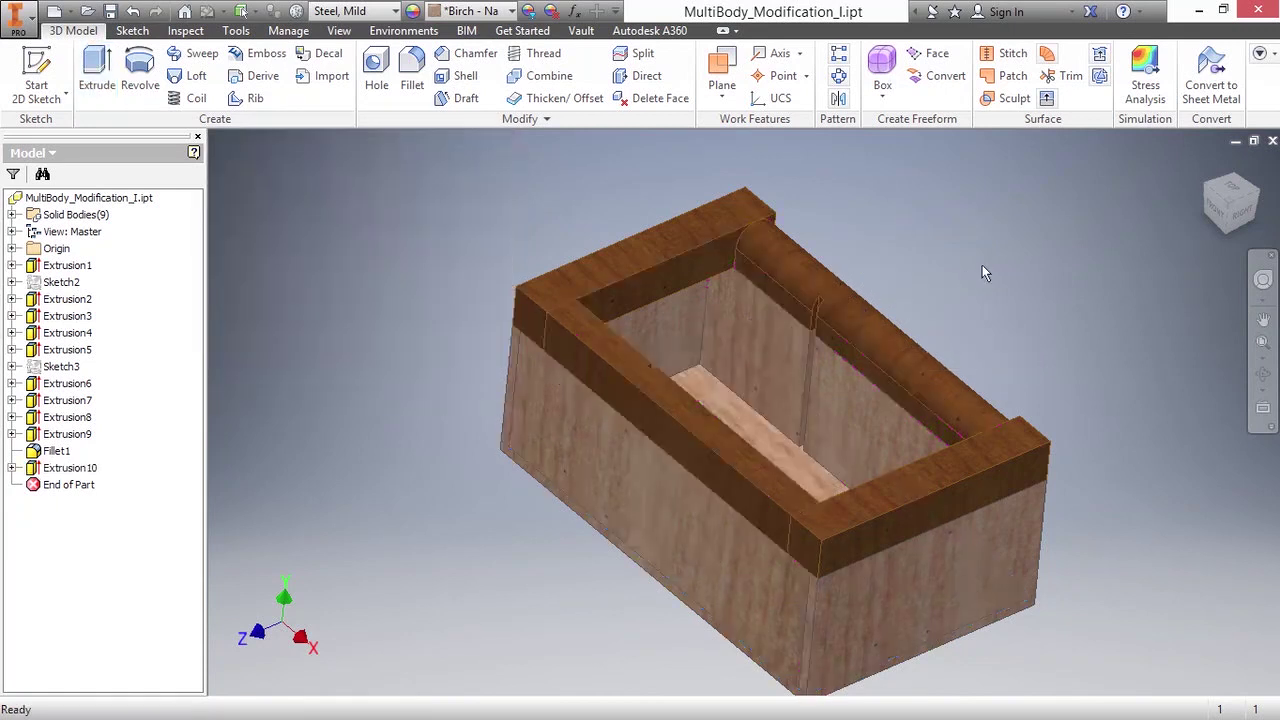
- Inspect the grooves inside the box and examine which features are listed under Solid9, Solid6 and Solid7
middle_click_drag(982, 265, 966, 277, "shift")
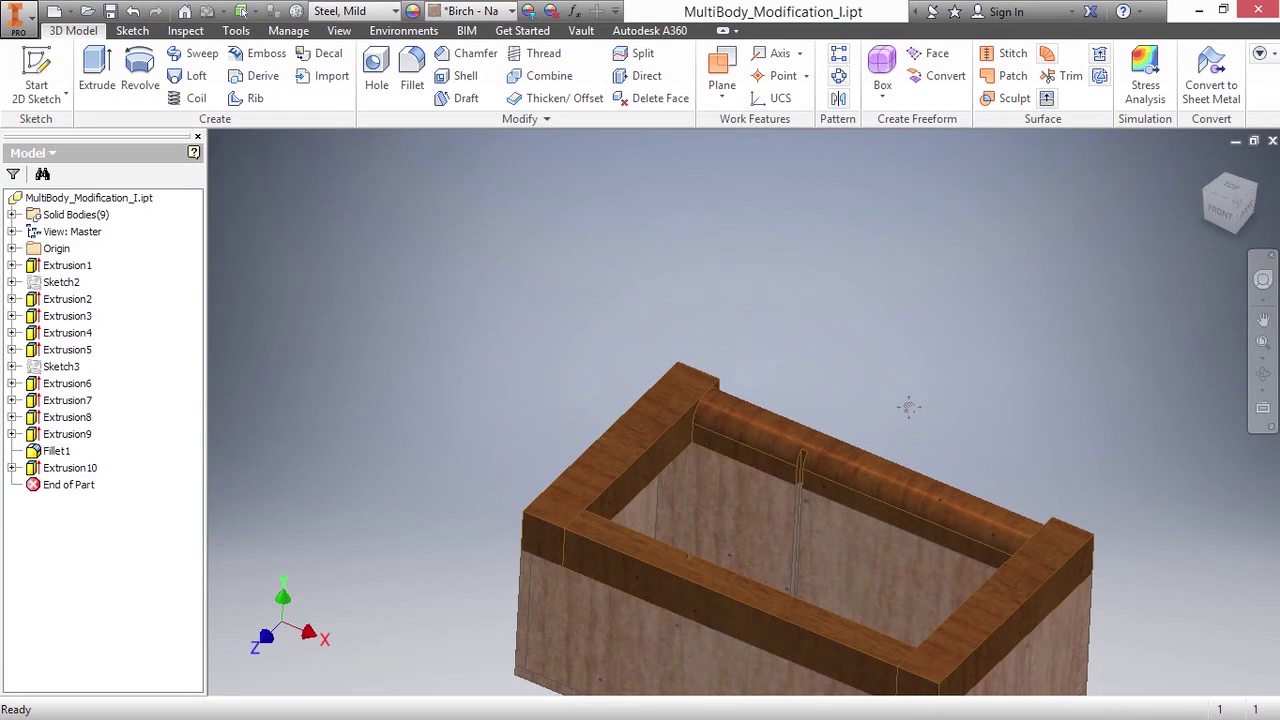
middle_click_drag(908, 406, 918, 248)
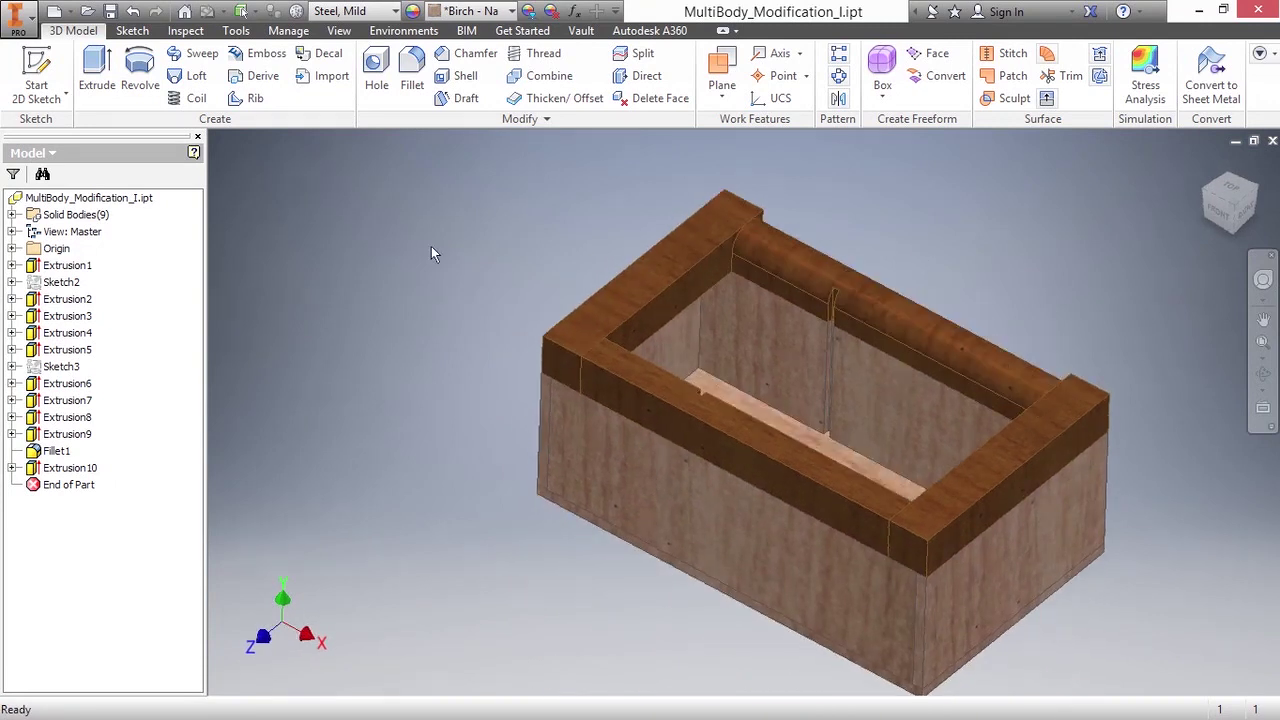
left_click(12, 214)
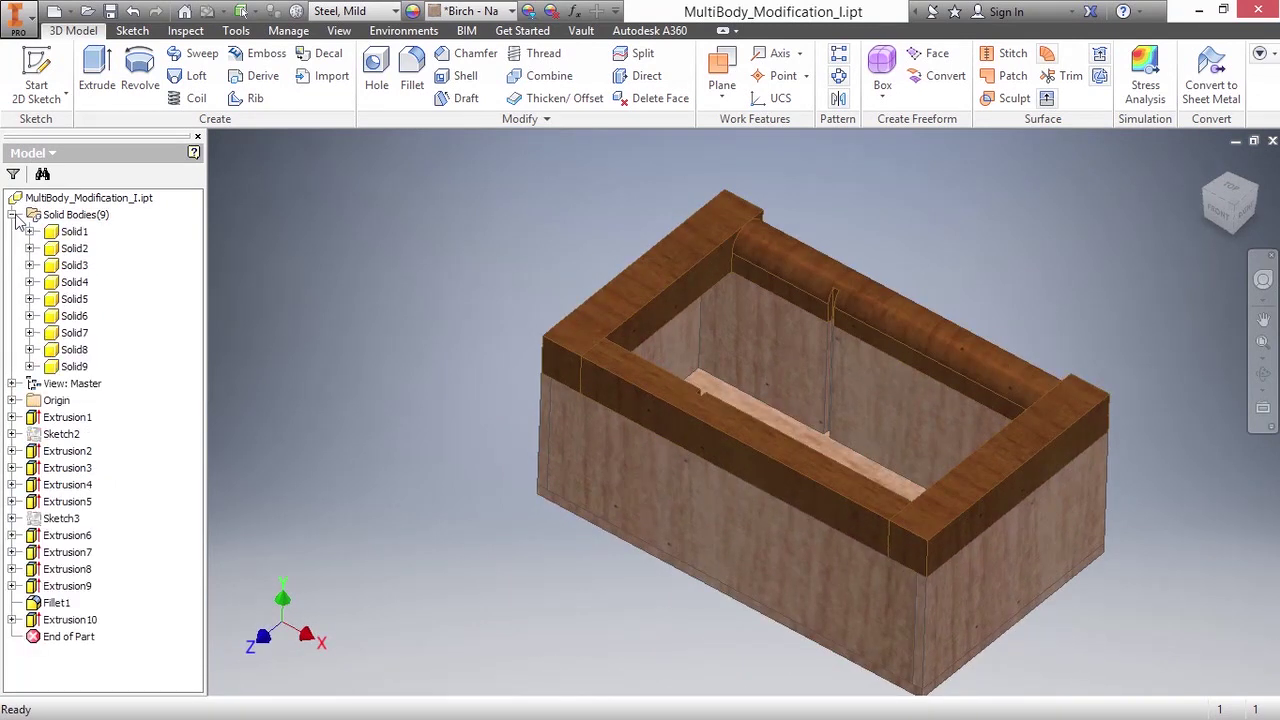
left_click(30, 366)
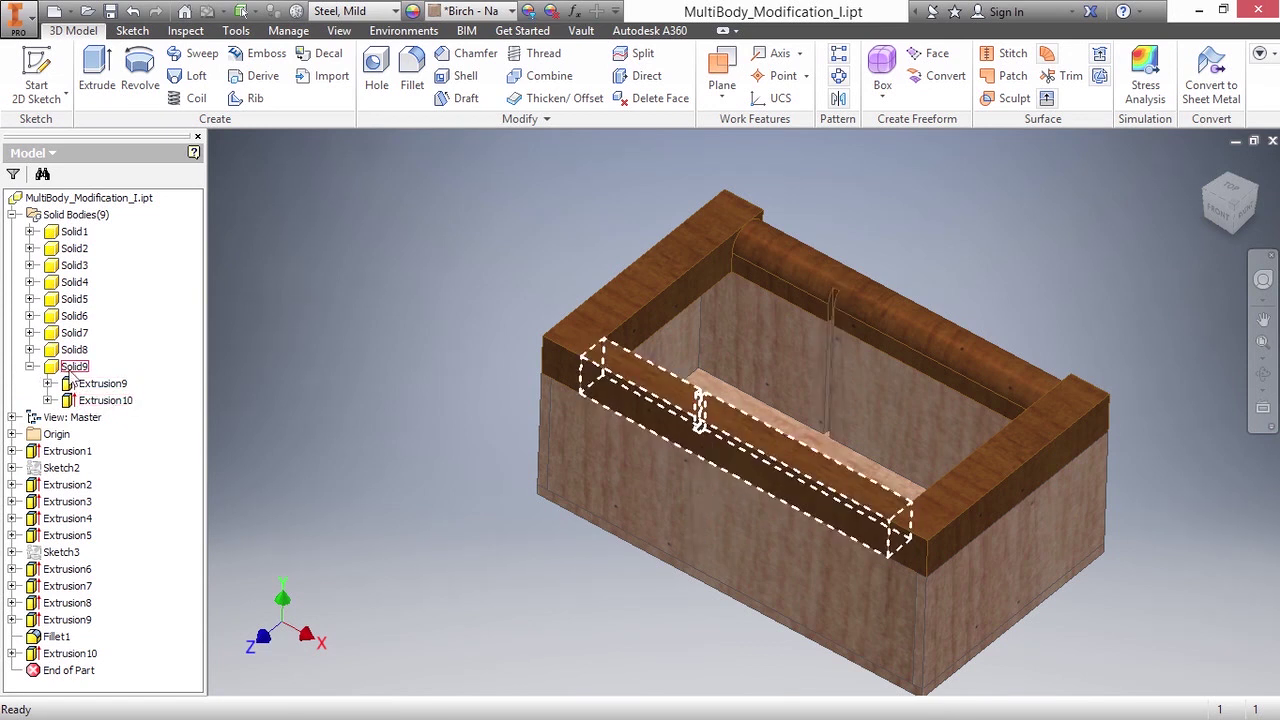
left_click(74, 316)
left_click(31, 316)
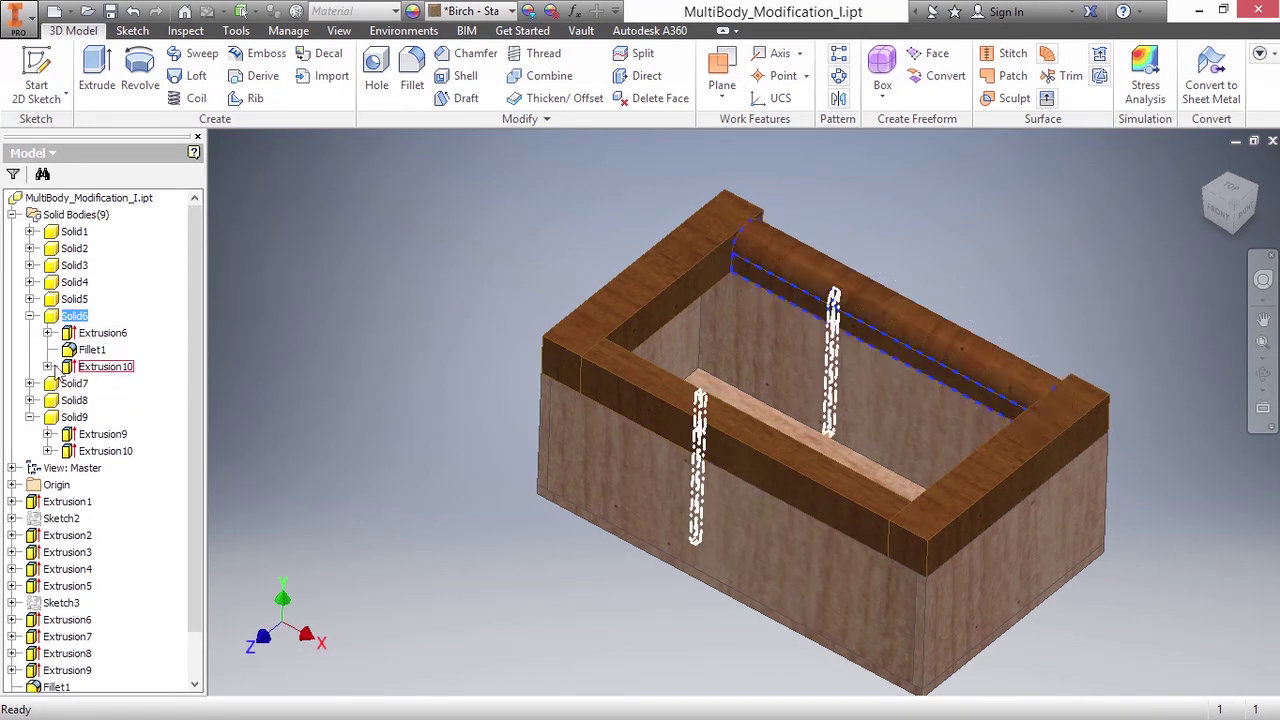
left_click(31, 316)
left_click(31, 333)
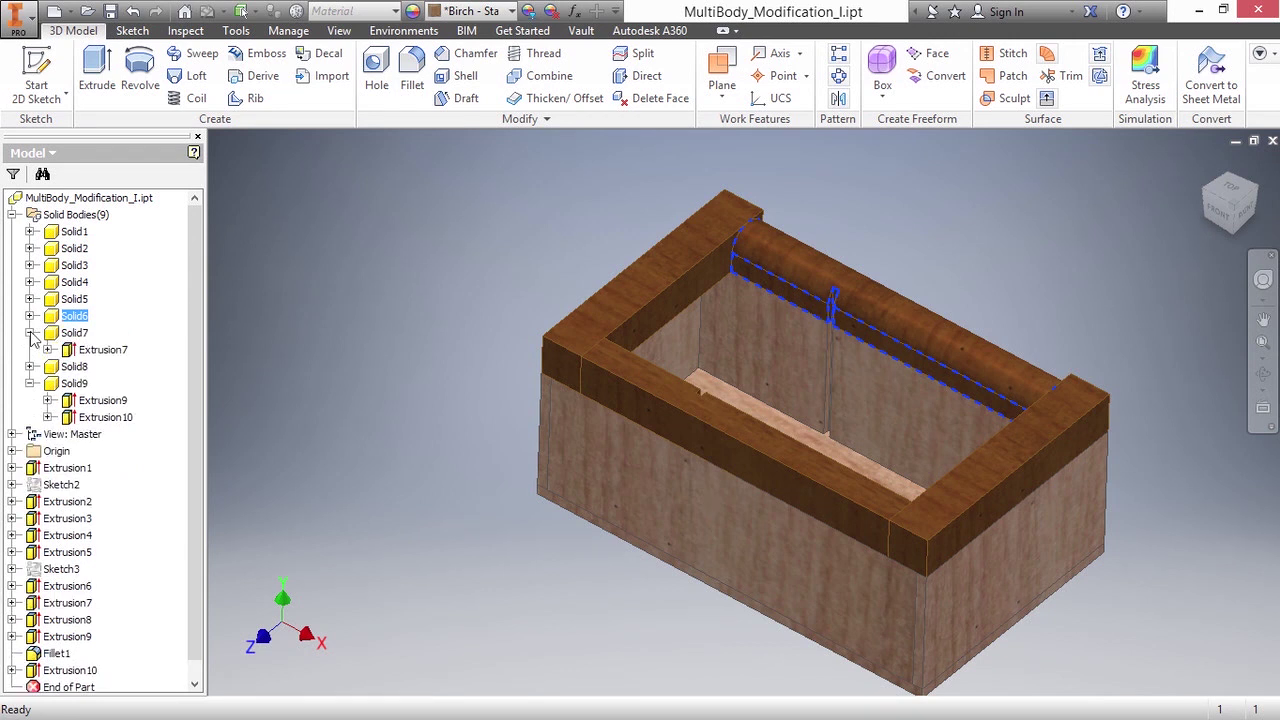
left_click(31, 334)
left_click(30, 366)
left_click(12, 215)
left_click(454, 448)
- Start a Fillet and select the lower outer end edges of the two short lid supports, on the rounded support's side
middle_click_drag(454, 448, 675, 538, "shift")
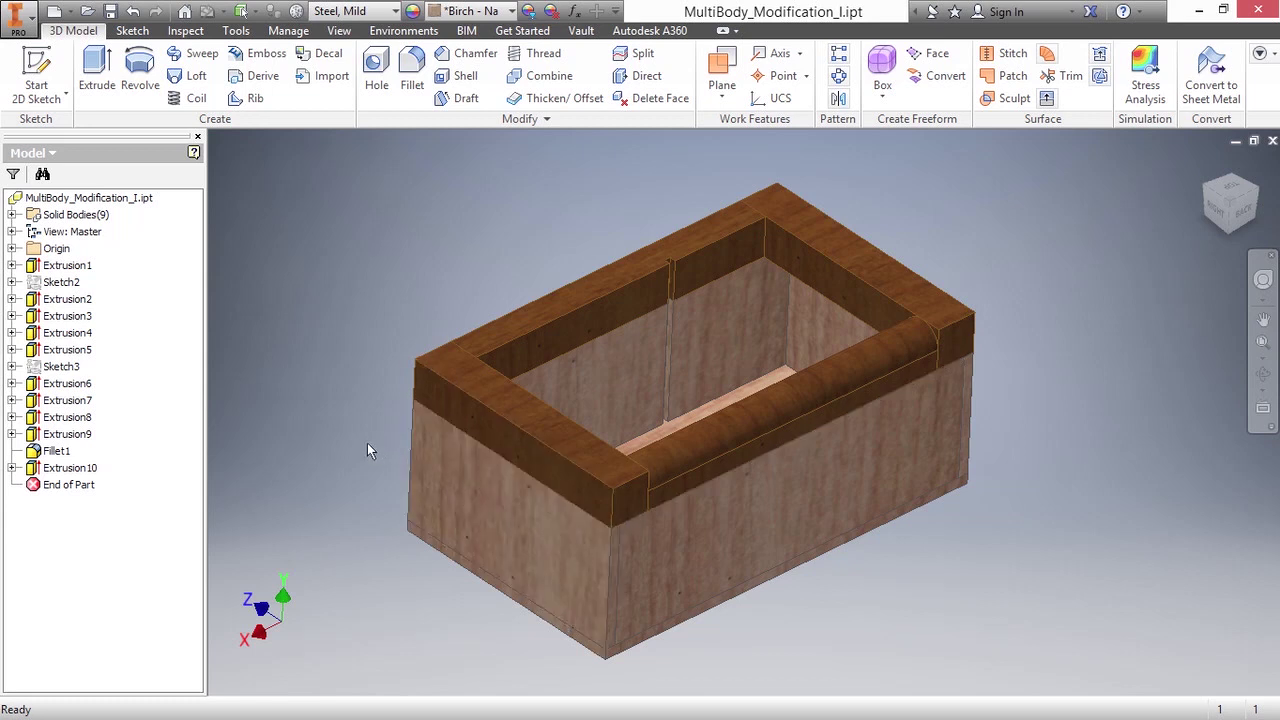
right_click(457, 248)
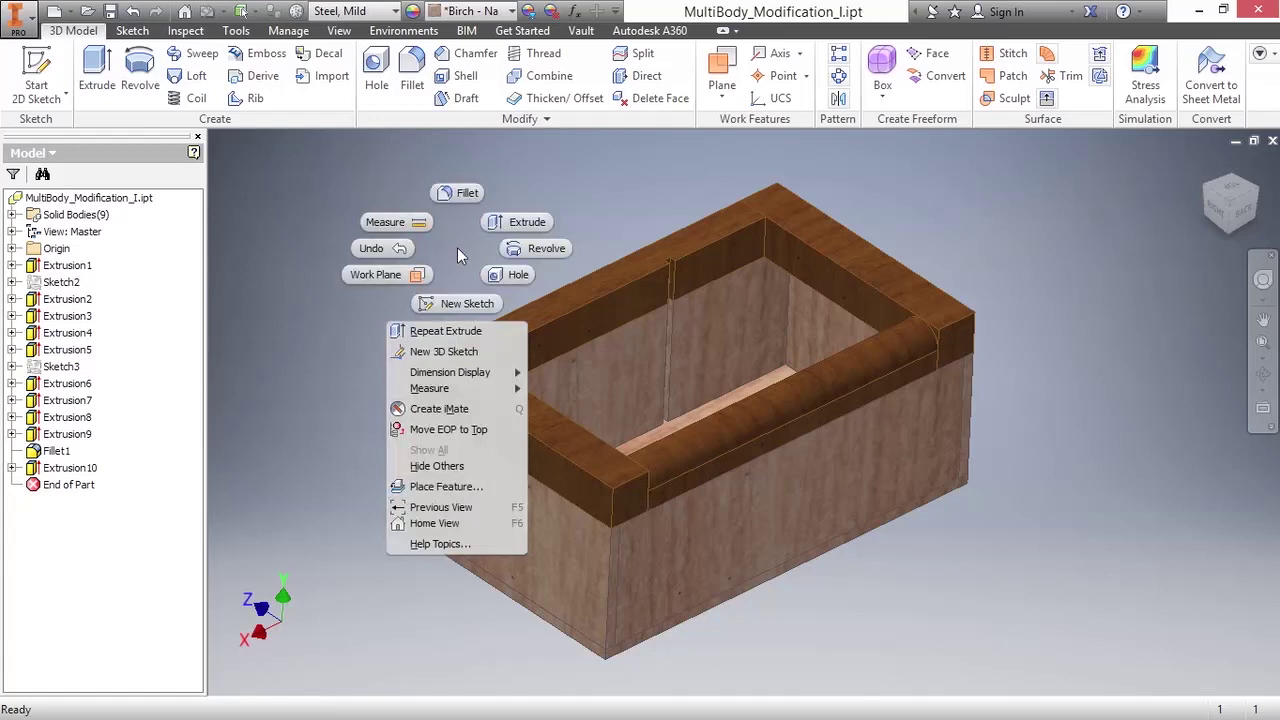
left_click(466, 193)
middle_click_drag(735, 532, 850, 507)
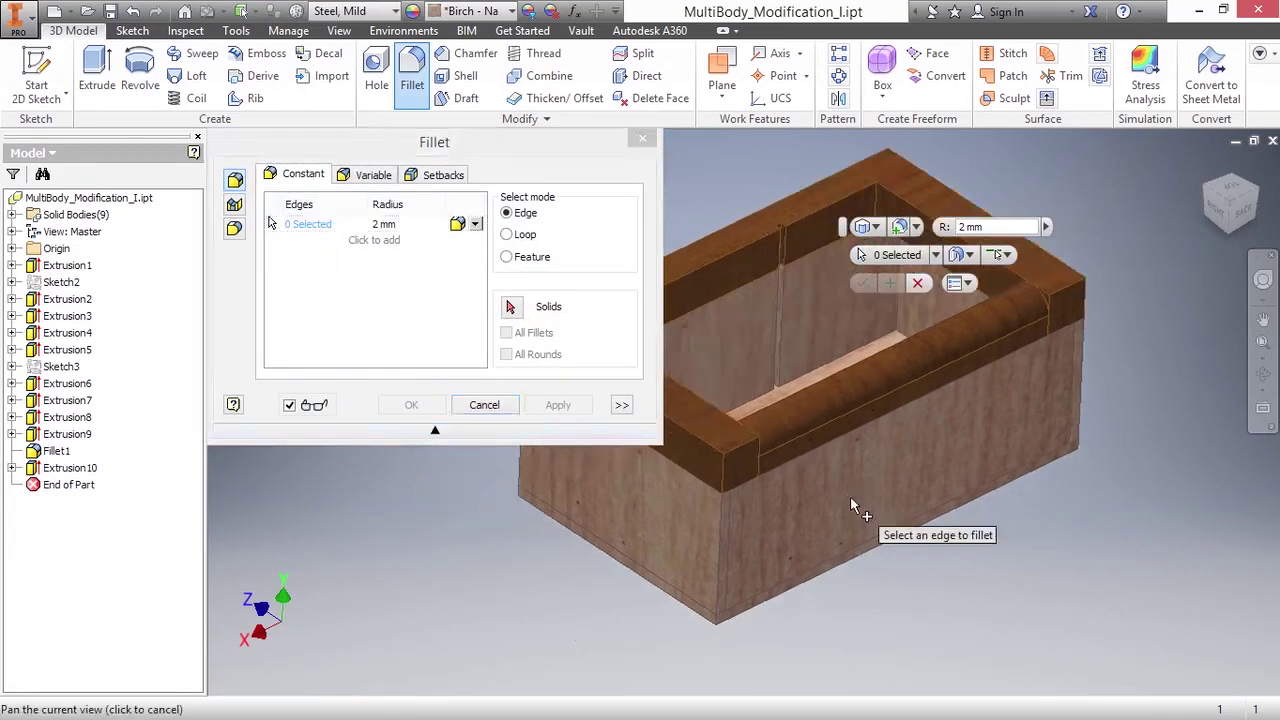
scroll(850, 496, "down", 4)
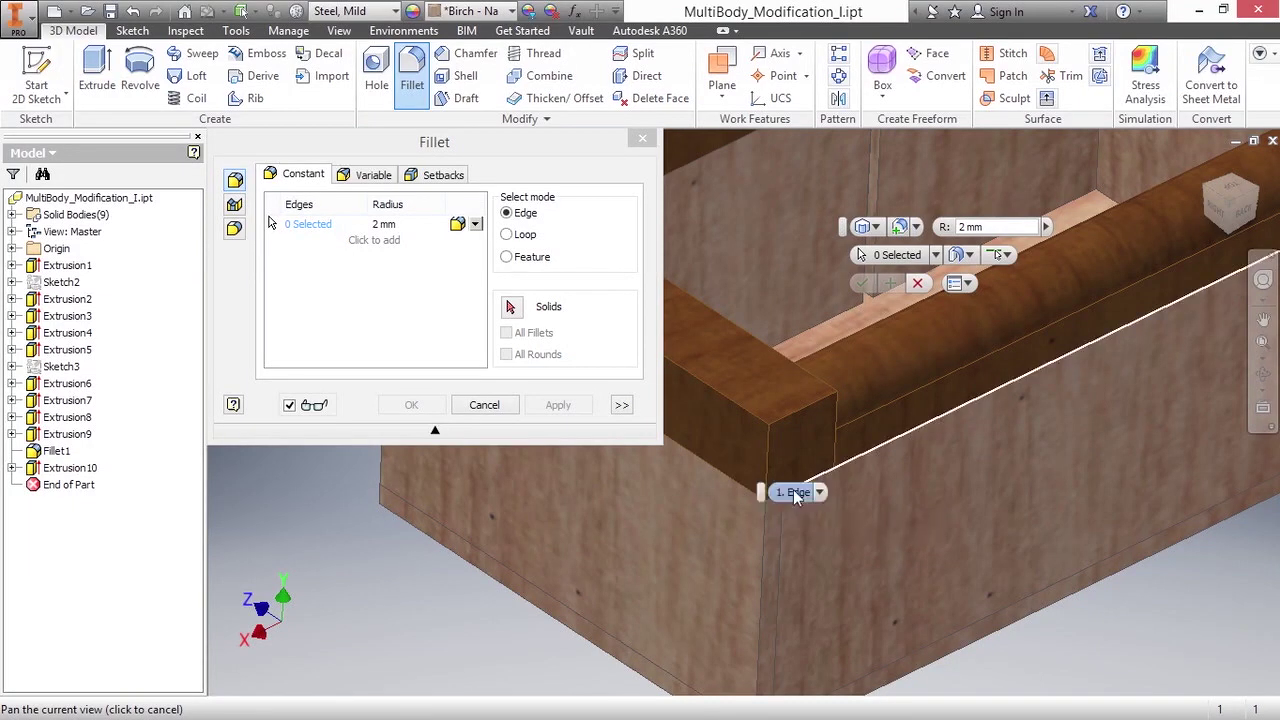
scroll(797, 497, "down", 1)
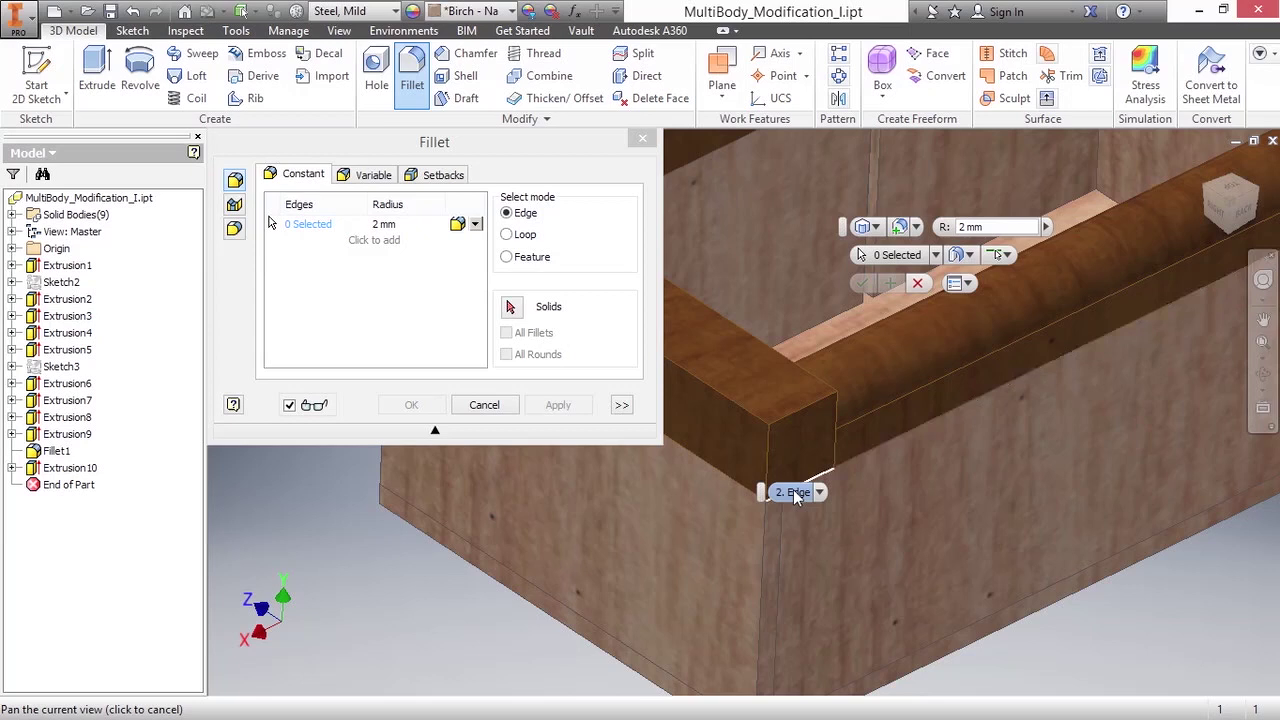
left_click(794, 492)
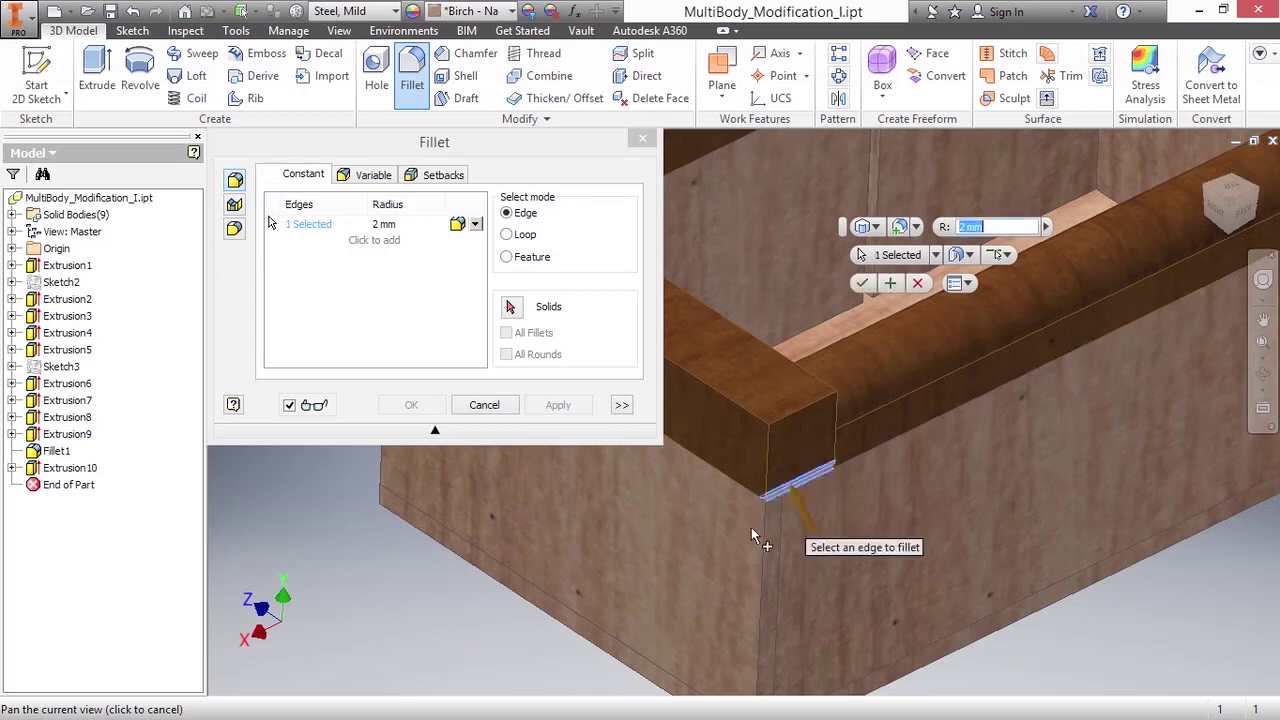
scroll(637, 570, "up", 3)
scroll(637, 570, "up", 3)
scroll(903, 449, "down", 6)
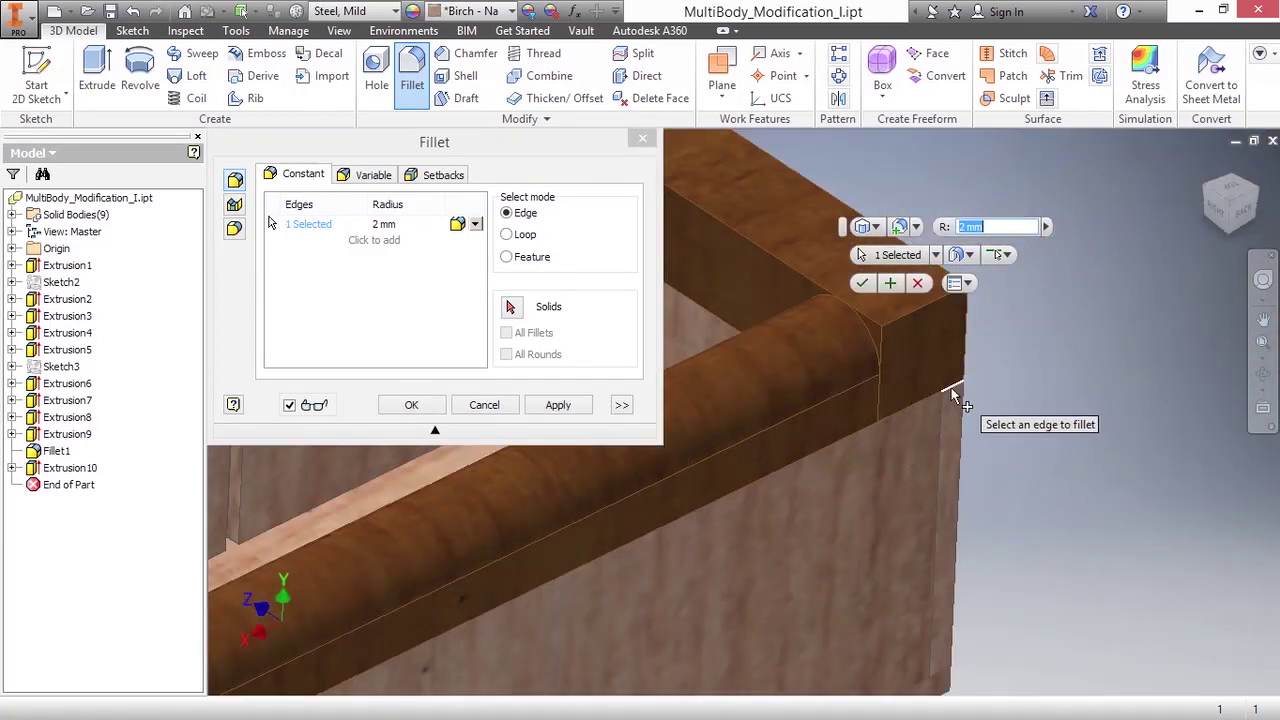
left_click(950, 388)
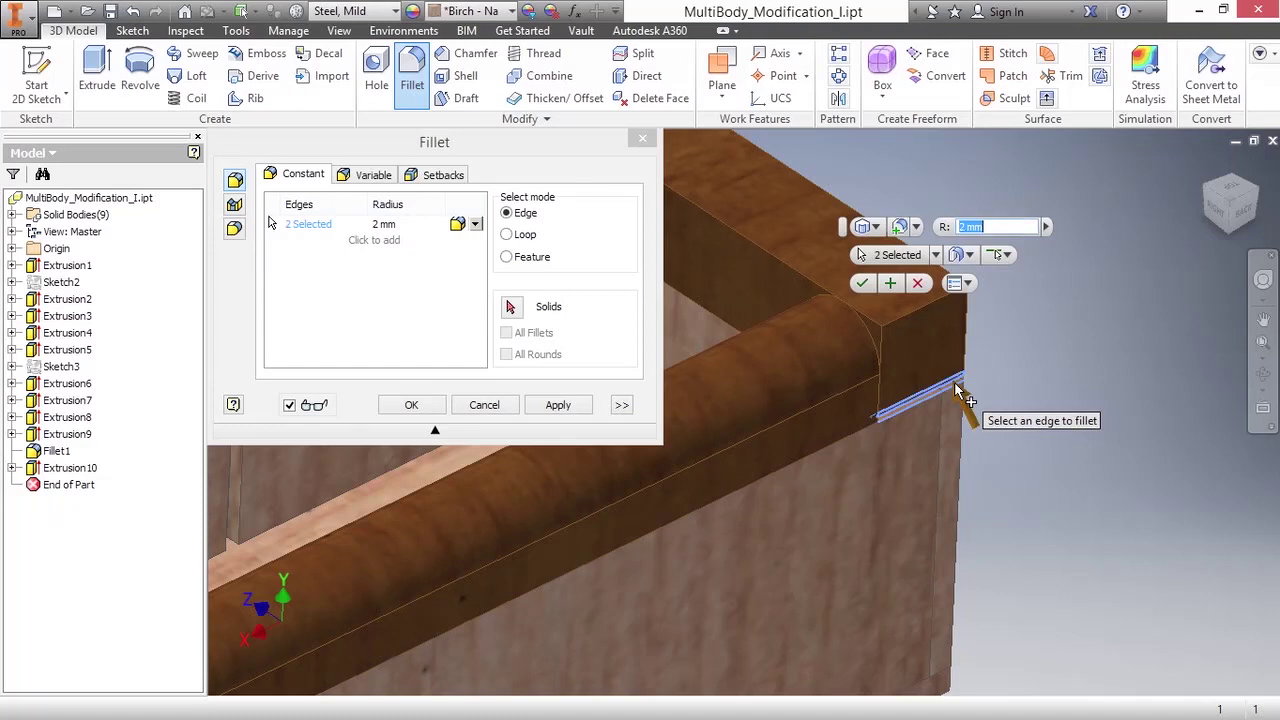
- Set the radius of the lid support fillets to the LidSupportsSqDim parameter
scroll(1022, 420, "down", 2)
scroll(1022, 417, "up", 3)
scroll(918, 522, "down", 2)
middle_click_drag(887, 503, 916, 524)
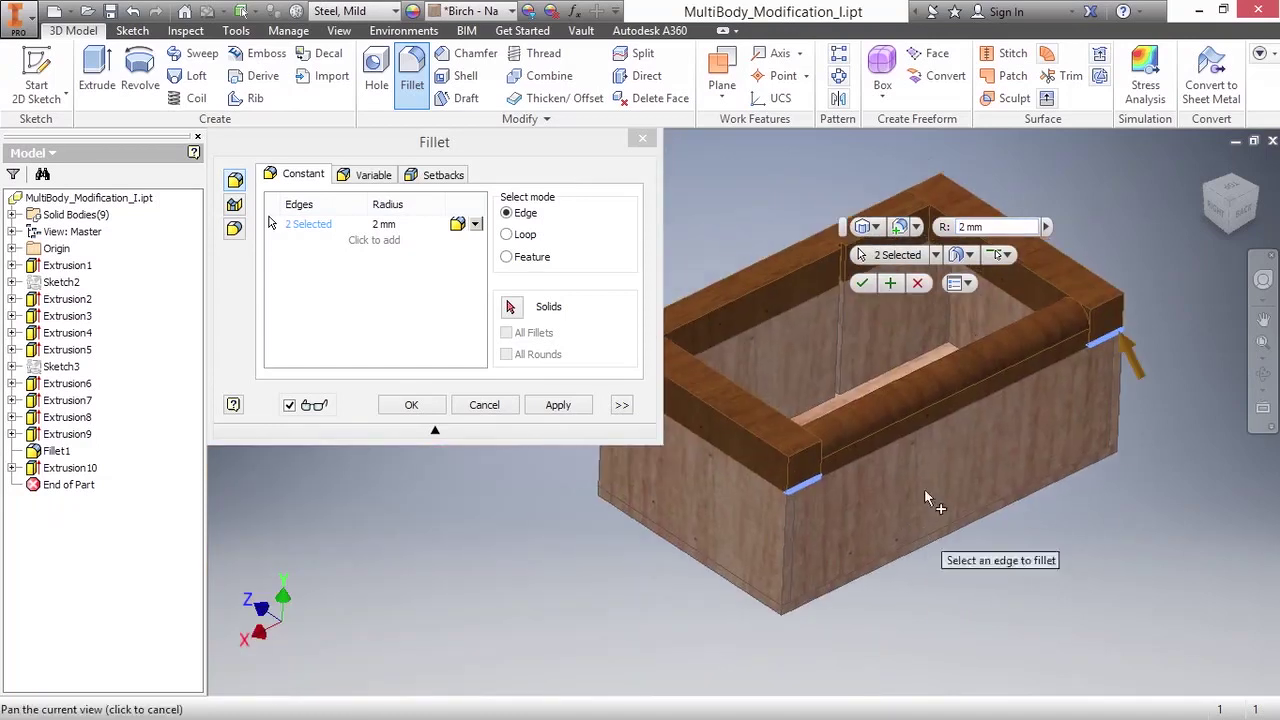
left_click(1046, 226)
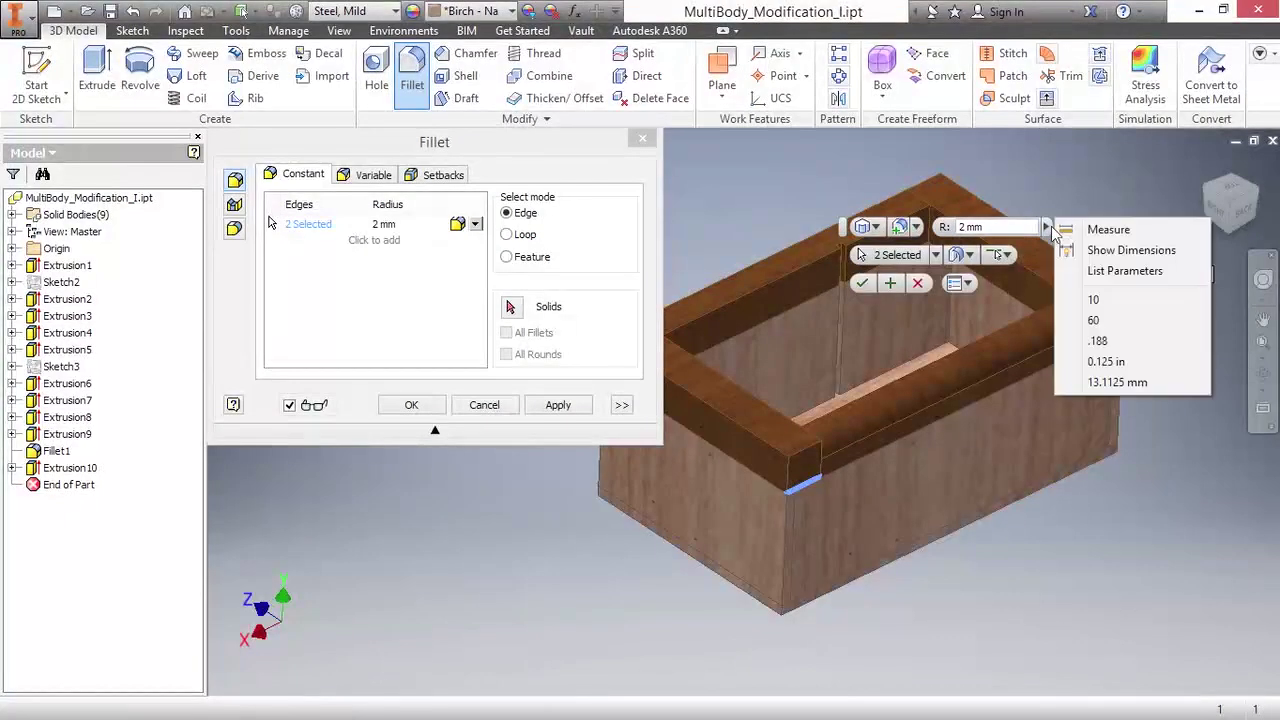
left_click(1108, 272)
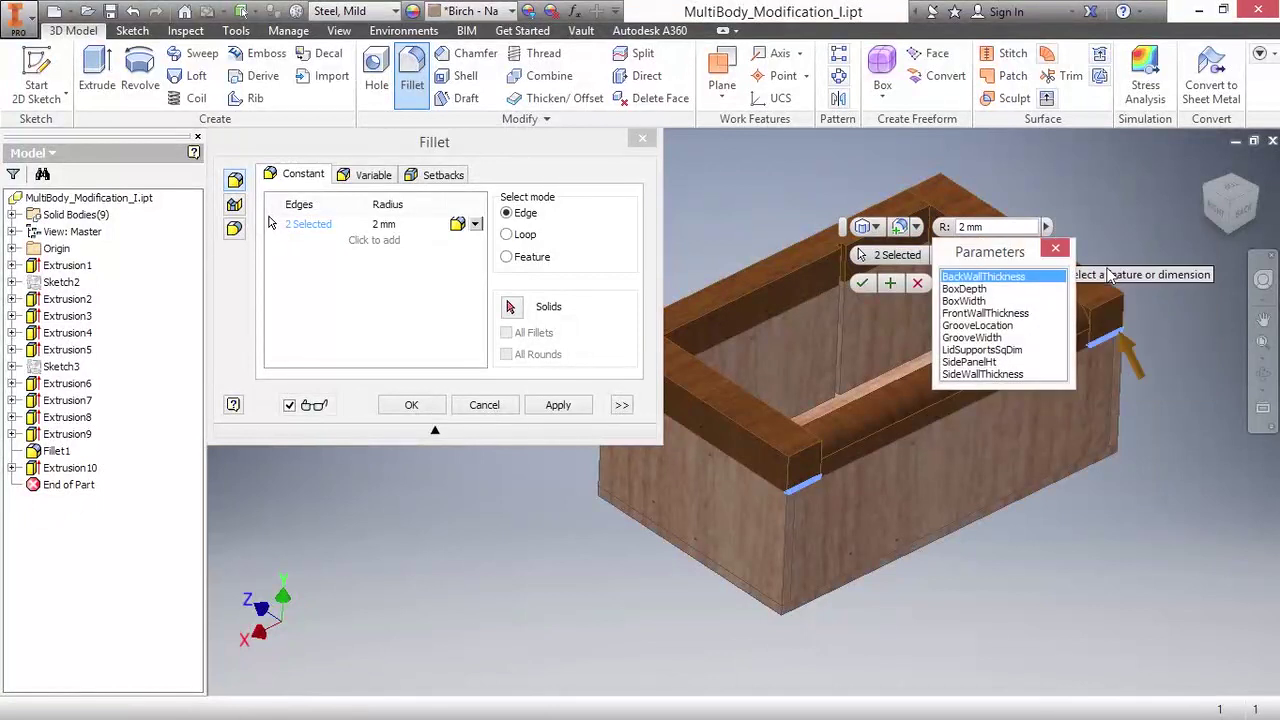
left_click(975, 350)
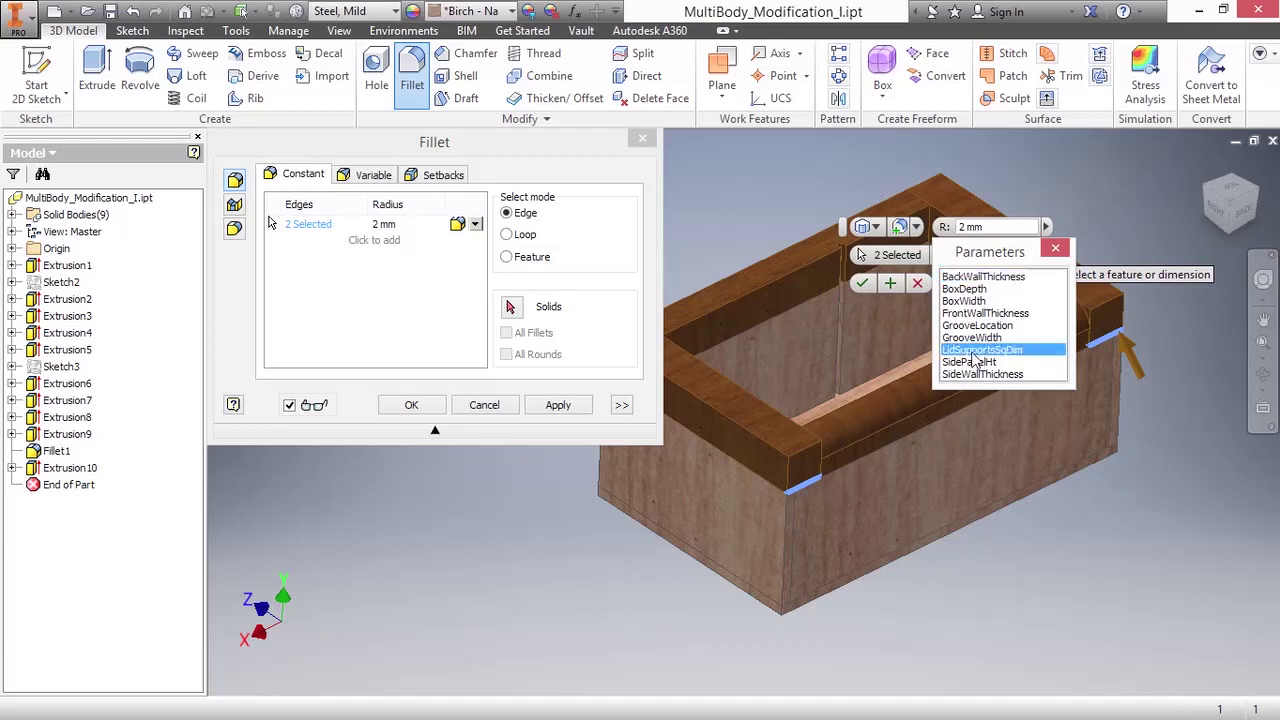
middle_click_drag(812, 584, 804, 586, "shift")
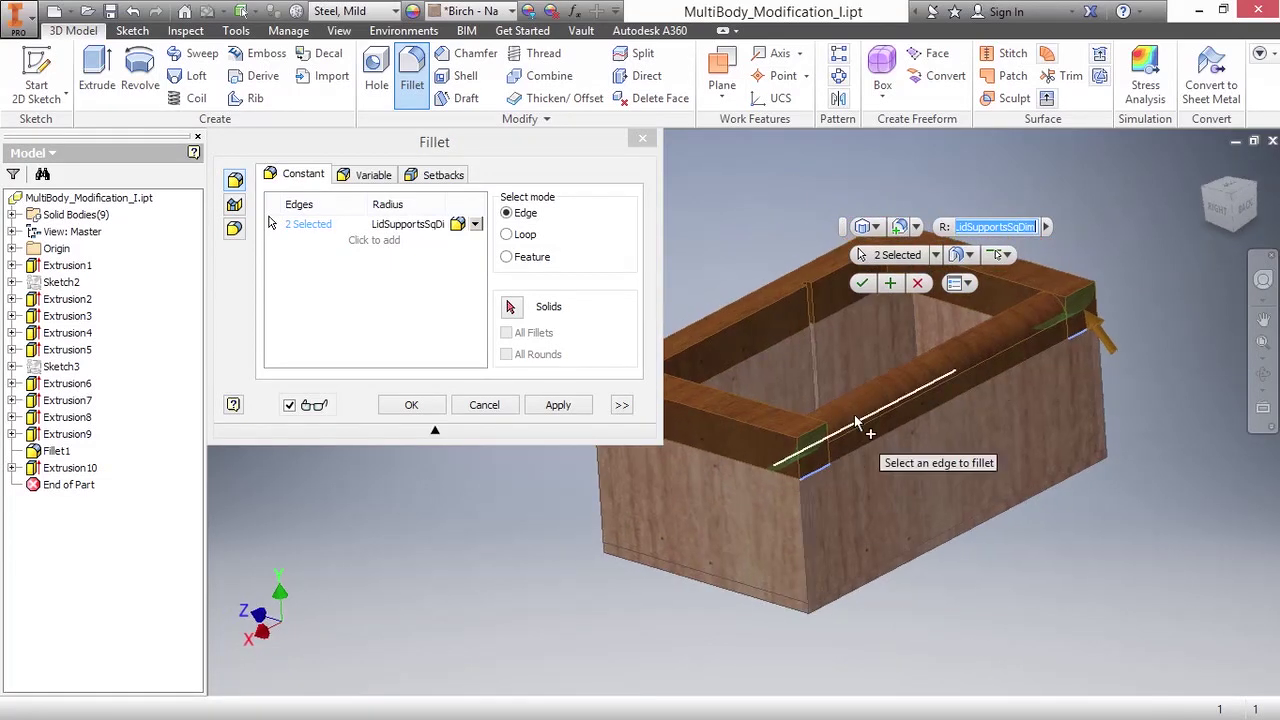
- Apply the fillets to the two short lid supports and inspect their rounded ends
left_click(862, 283)
middle_click_drag(647, 615, 645, 614, "shift")
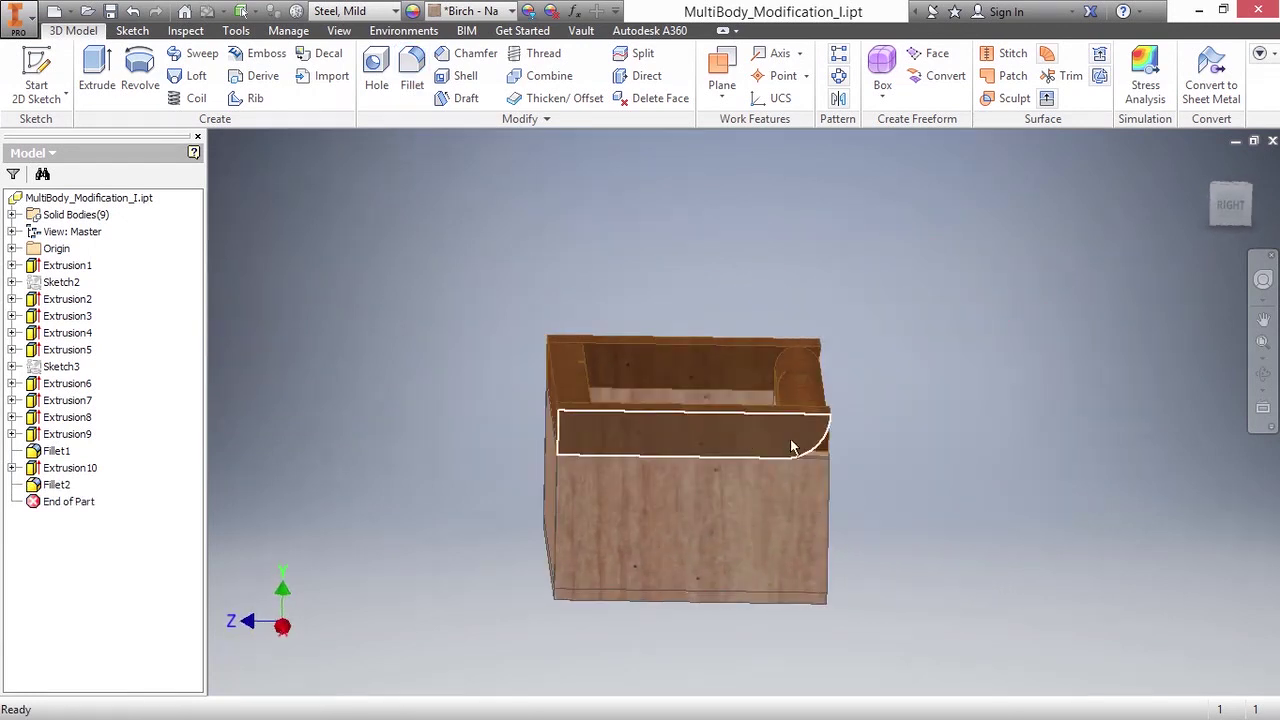
key("F6")
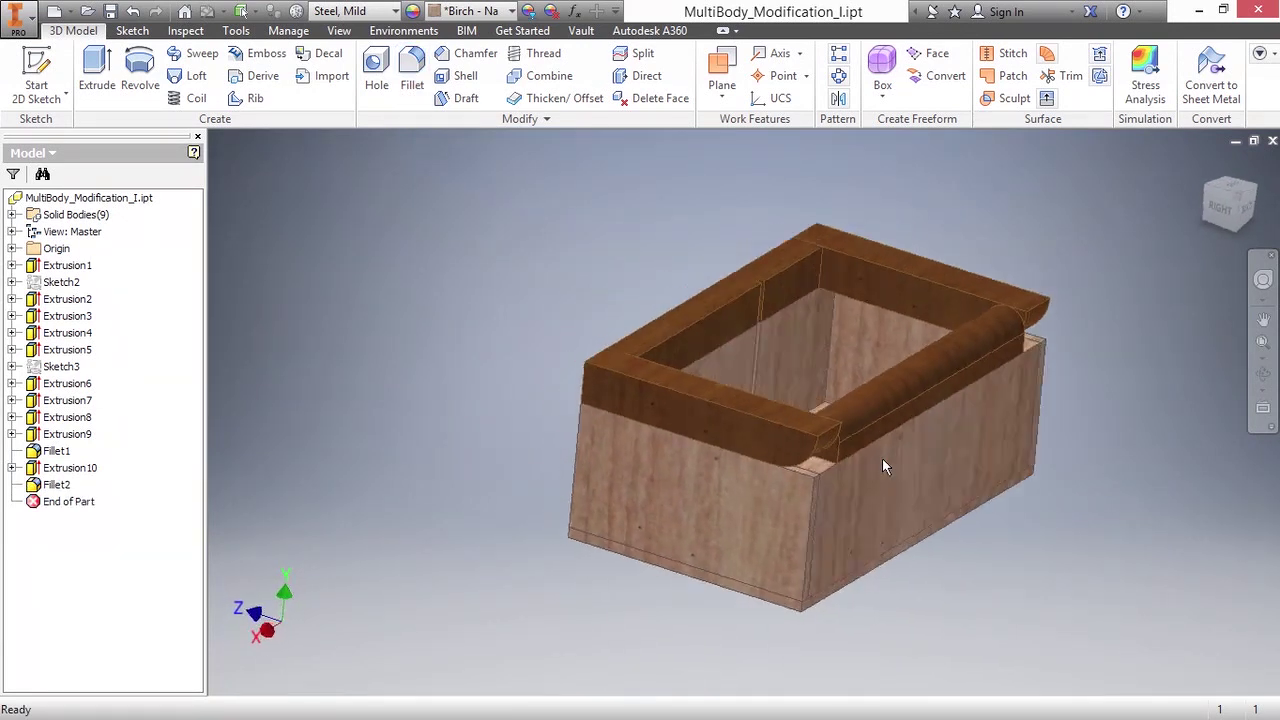
middle_click_drag(537, 340, 485, 333)
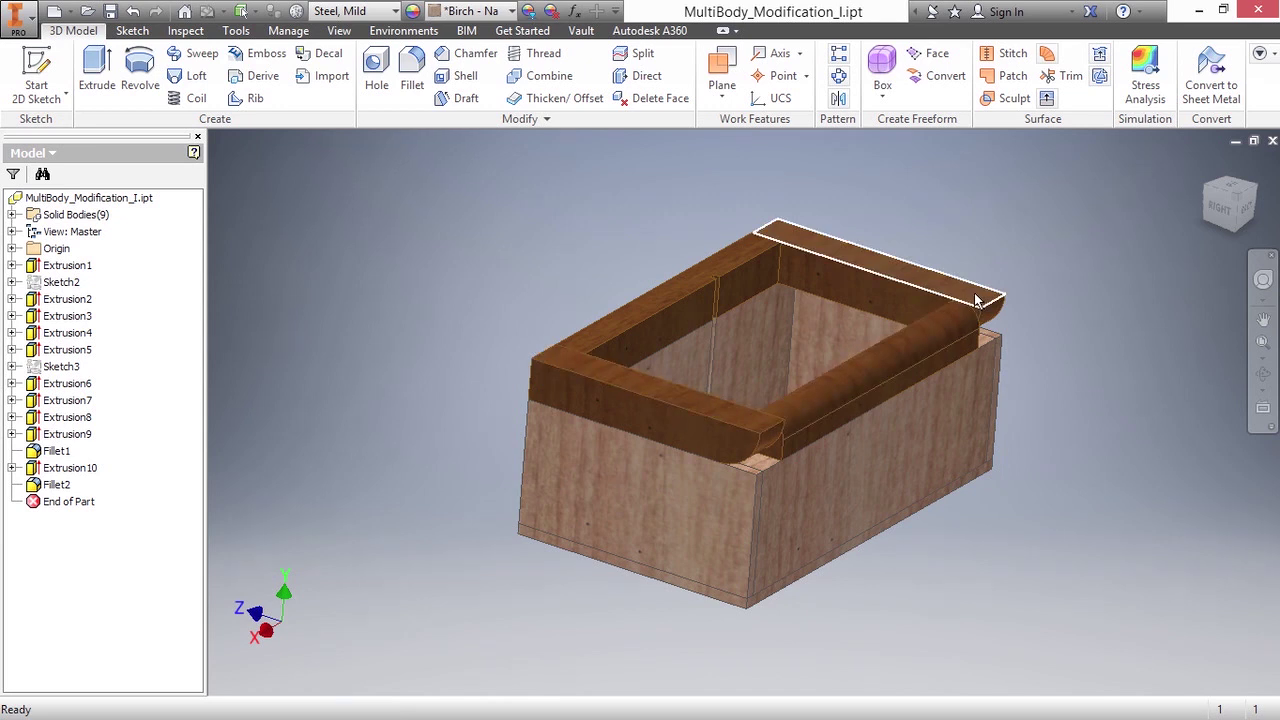
- Start a new sketch on the end face of the rounded lid support
right_click(609, 250)
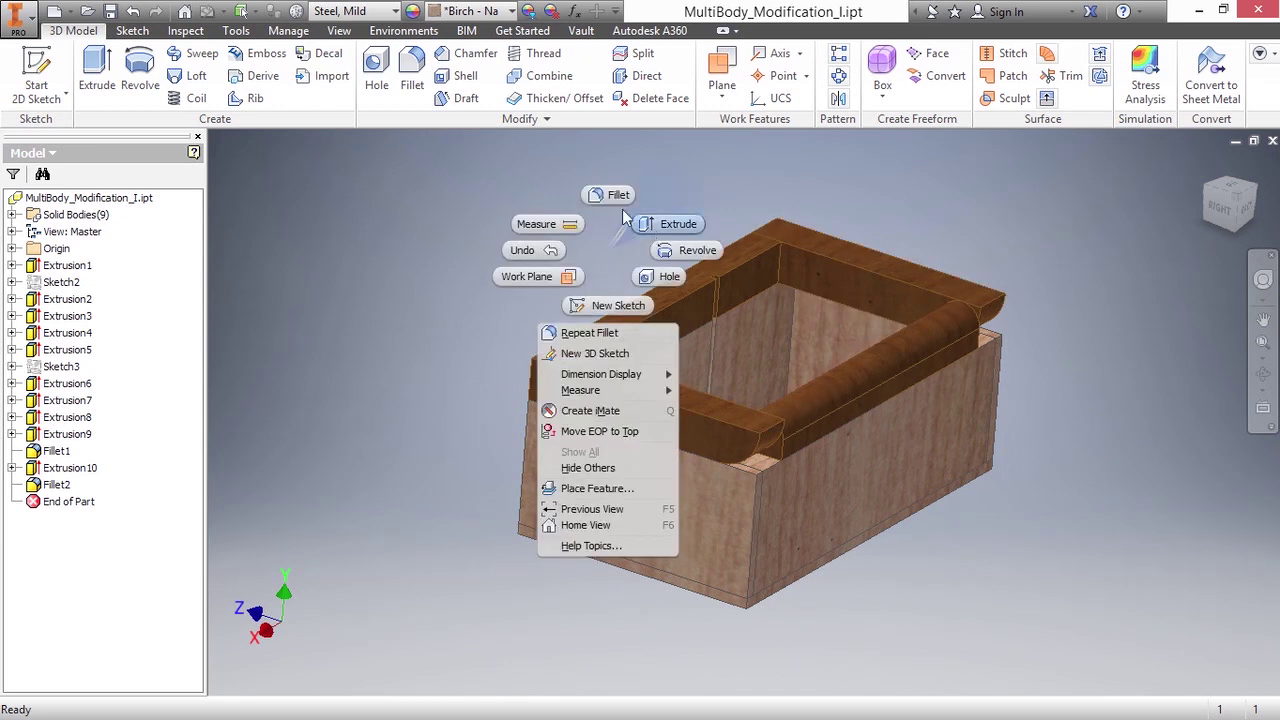
left_click(608, 305)
scroll(783, 455, "up", 3)
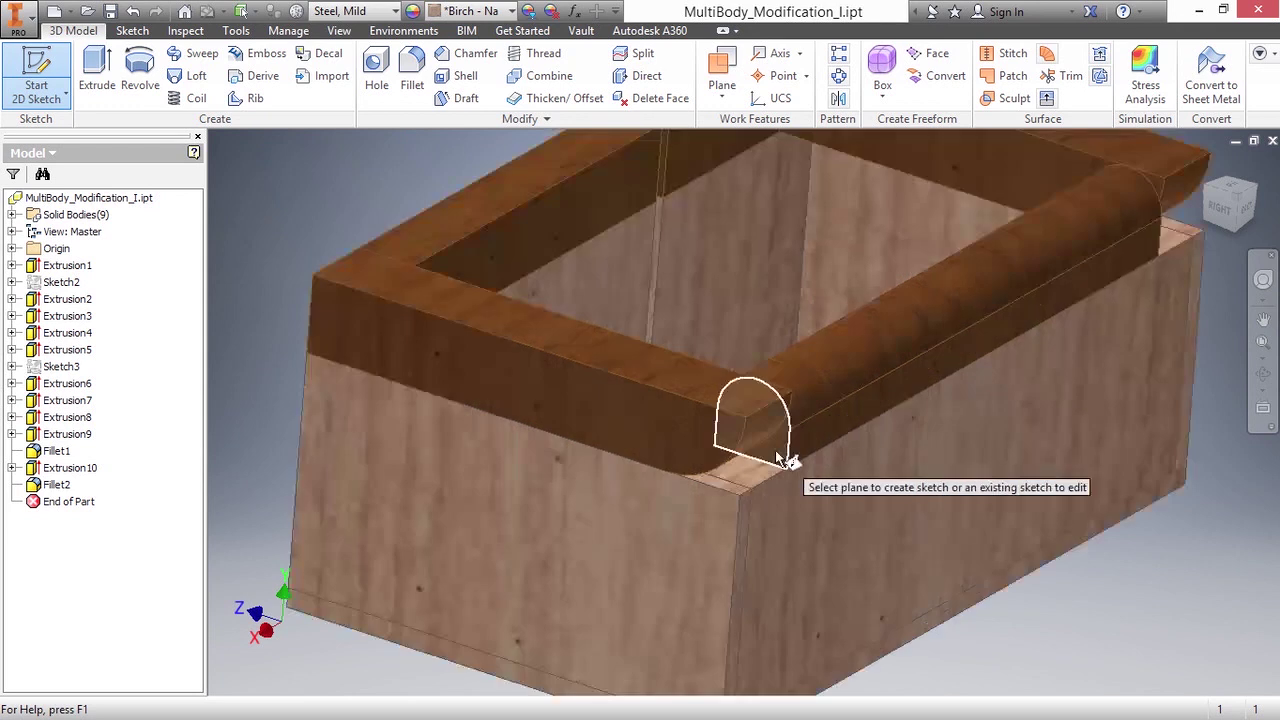
left_click(776, 447)
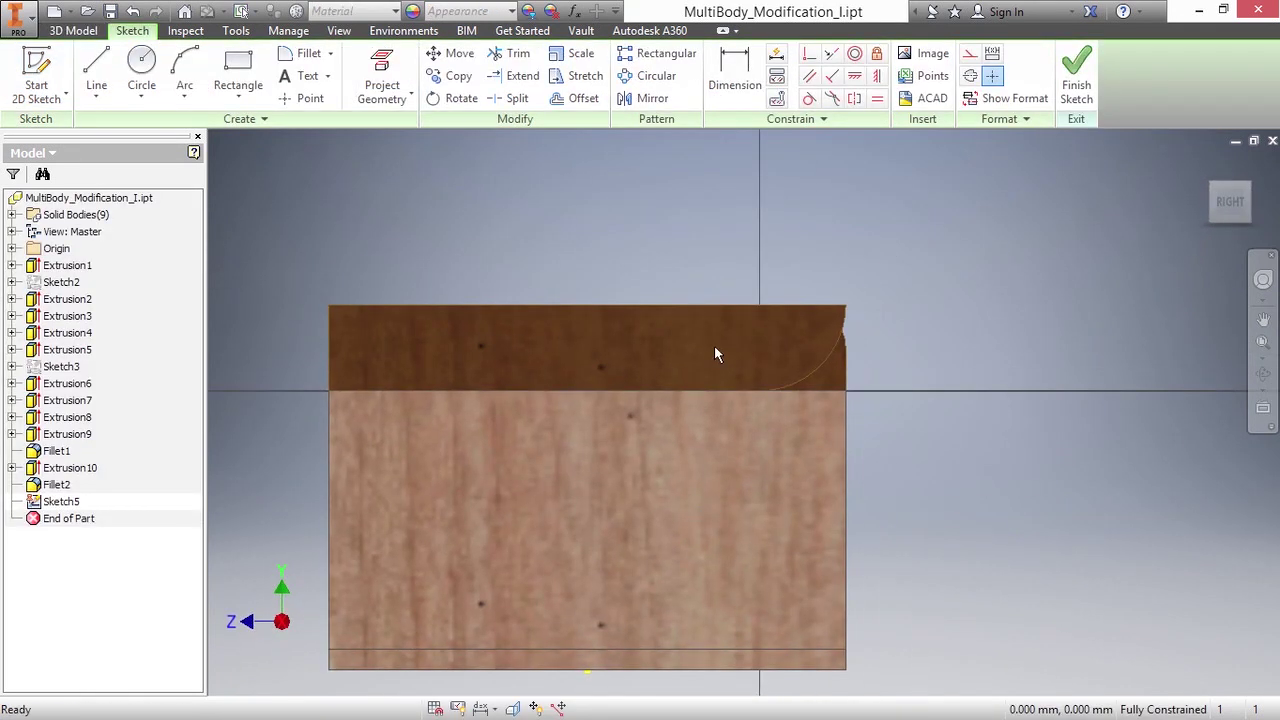
- Slice the graphics at the sketch plane and project the arc edge of the rounded lid support
key("F7")
left_click(382, 80)
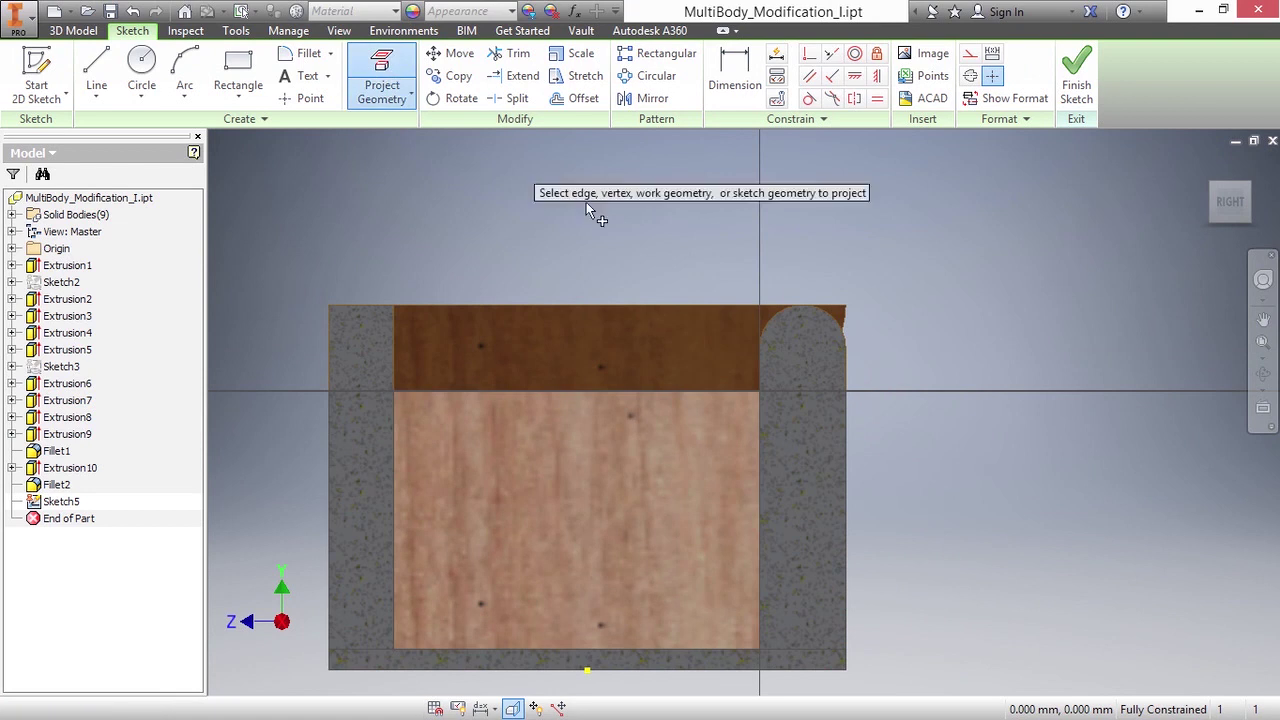
left_click(792, 310)
- Sketch a circle about 6.4 mm in diameter centred on the projected arc's centre point
right_click(680, 220)
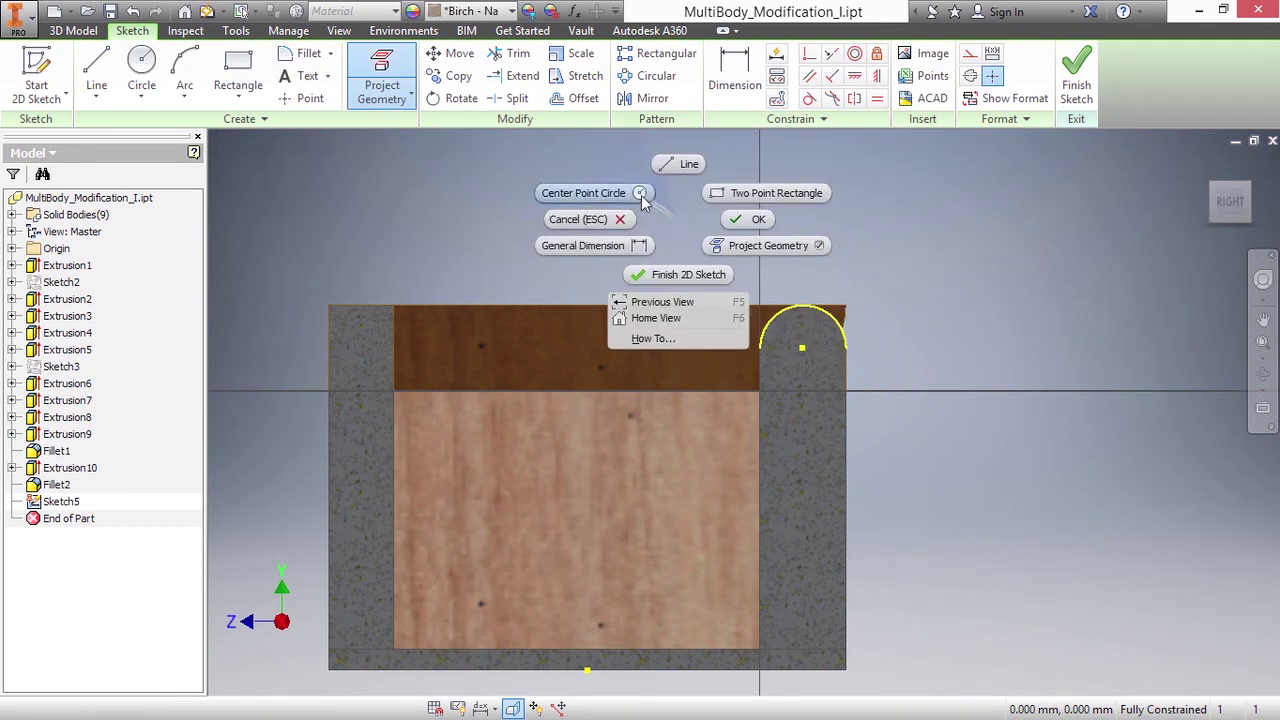
left_click(643, 200)
left_click(801, 348)
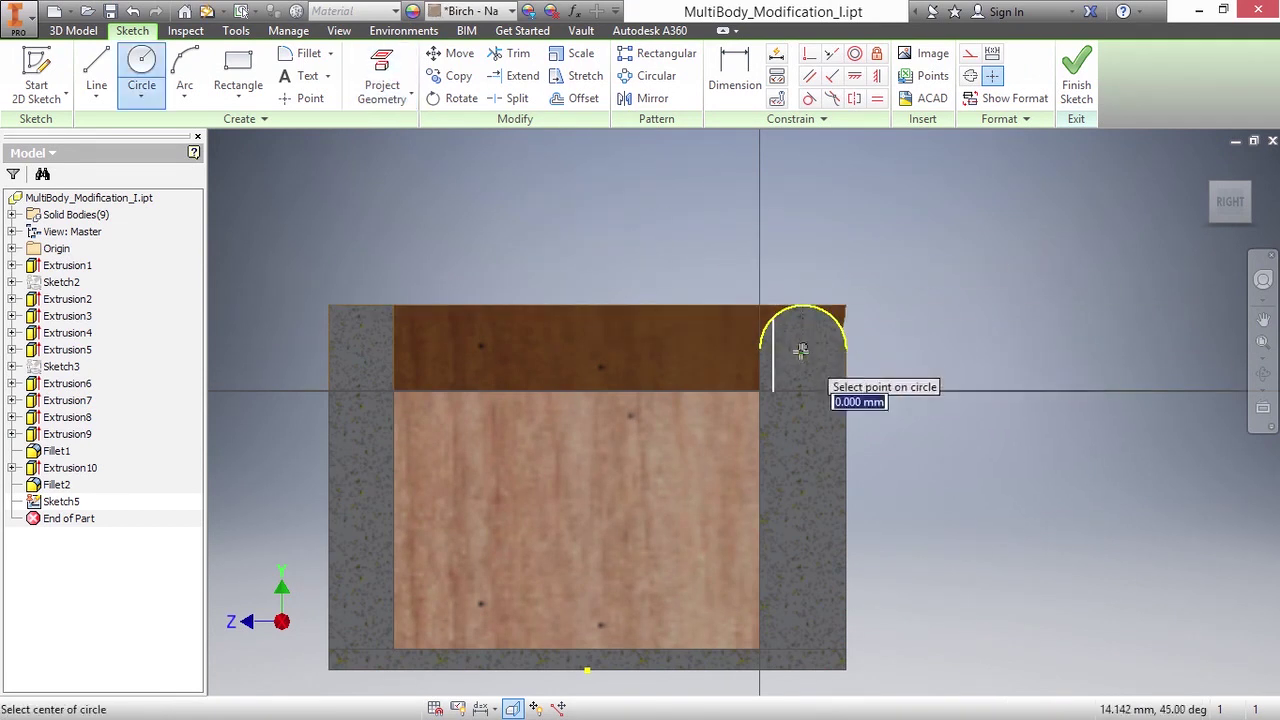
left_click(803, 306)
- Dimension the circle's diameter to 5 mm and finish the sketch
right_click(883, 277)
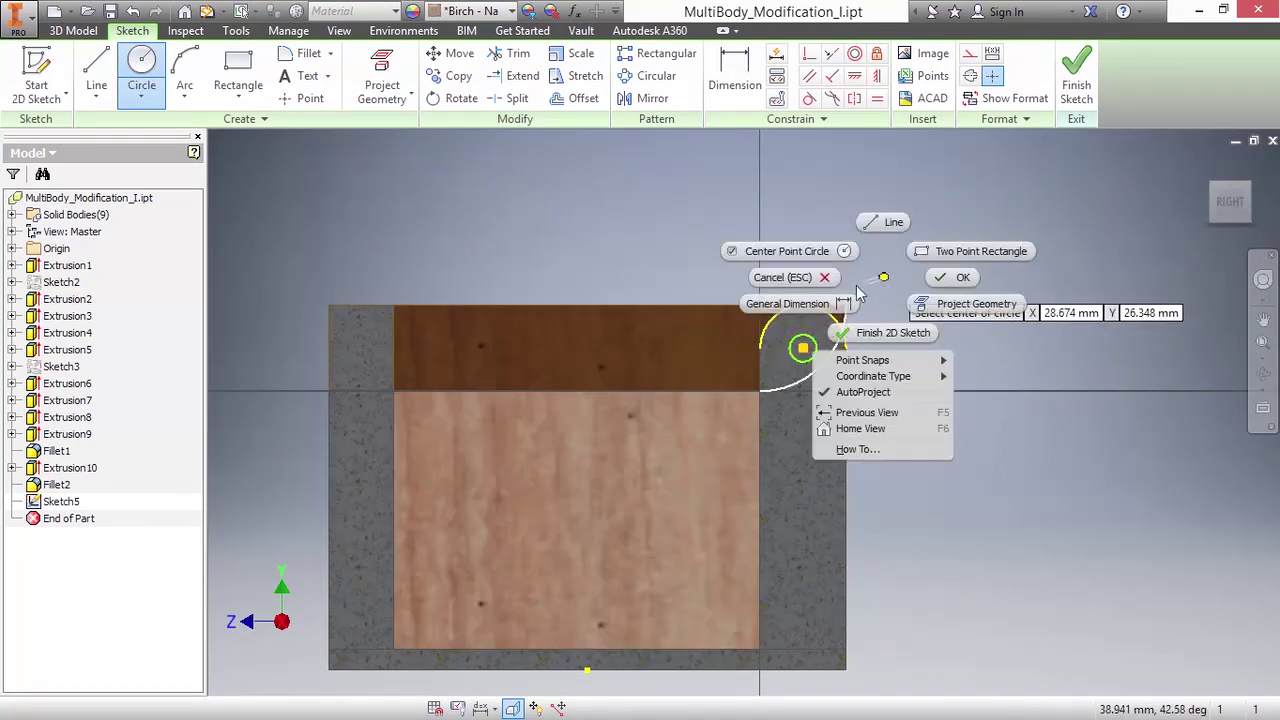
left_click(787, 303)
left_click(808, 340)
left_click(885, 300)
type("5")
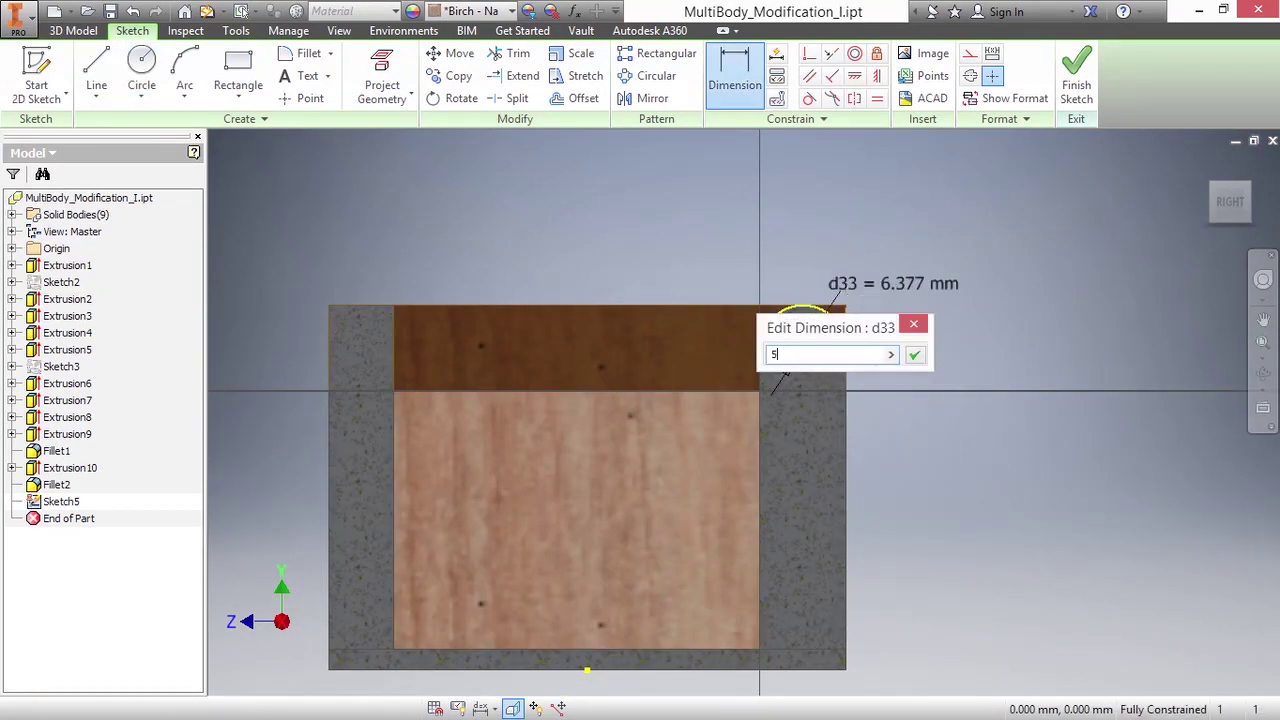
type(" mm")
key("Return")
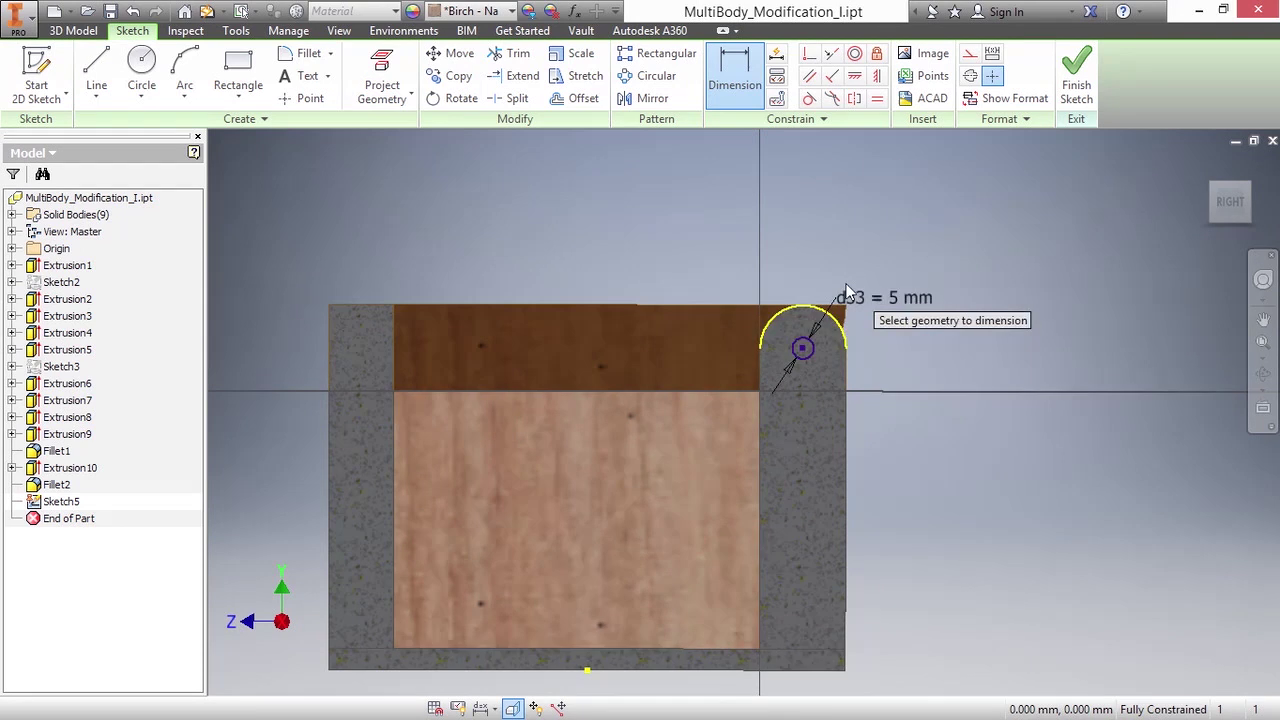
middle_click_drag(843, 277, 879, 275, "shift")
right_click(881, 284)
left_click(850, 323)
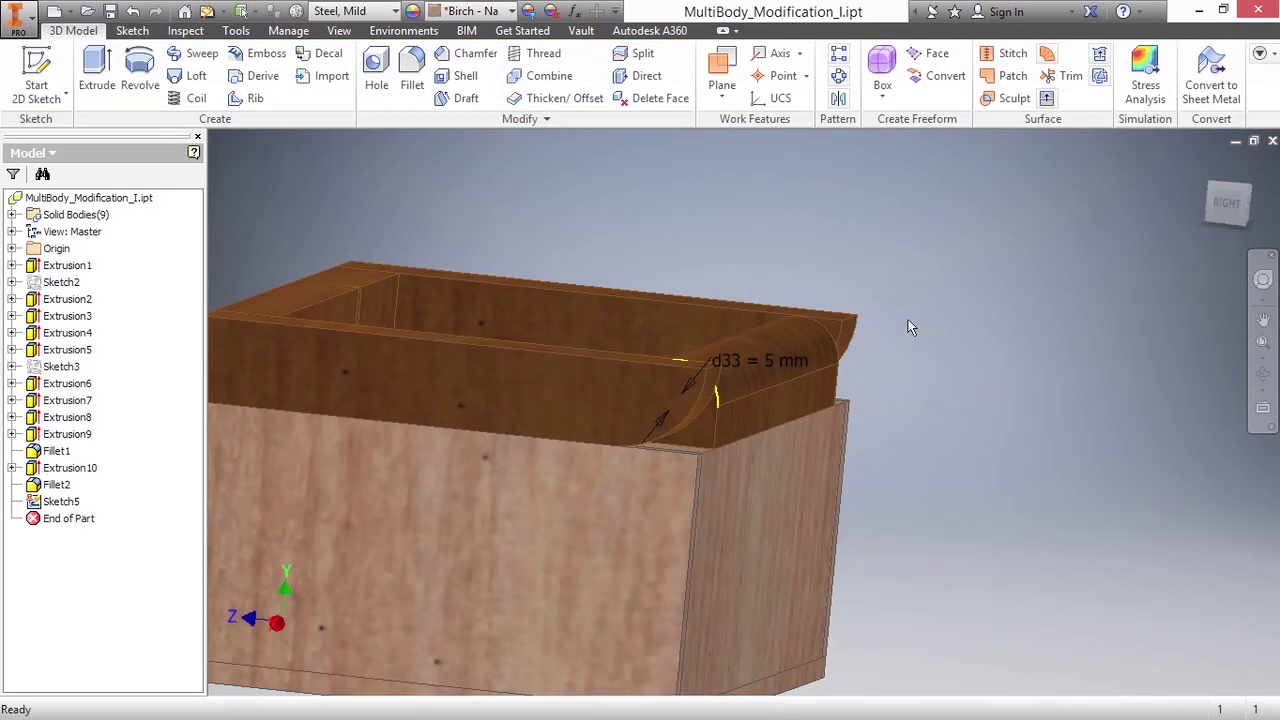
- Start an Extrude of the circle with a distance of about 83 mm and set its operation to Cut
right_click(415, 394)
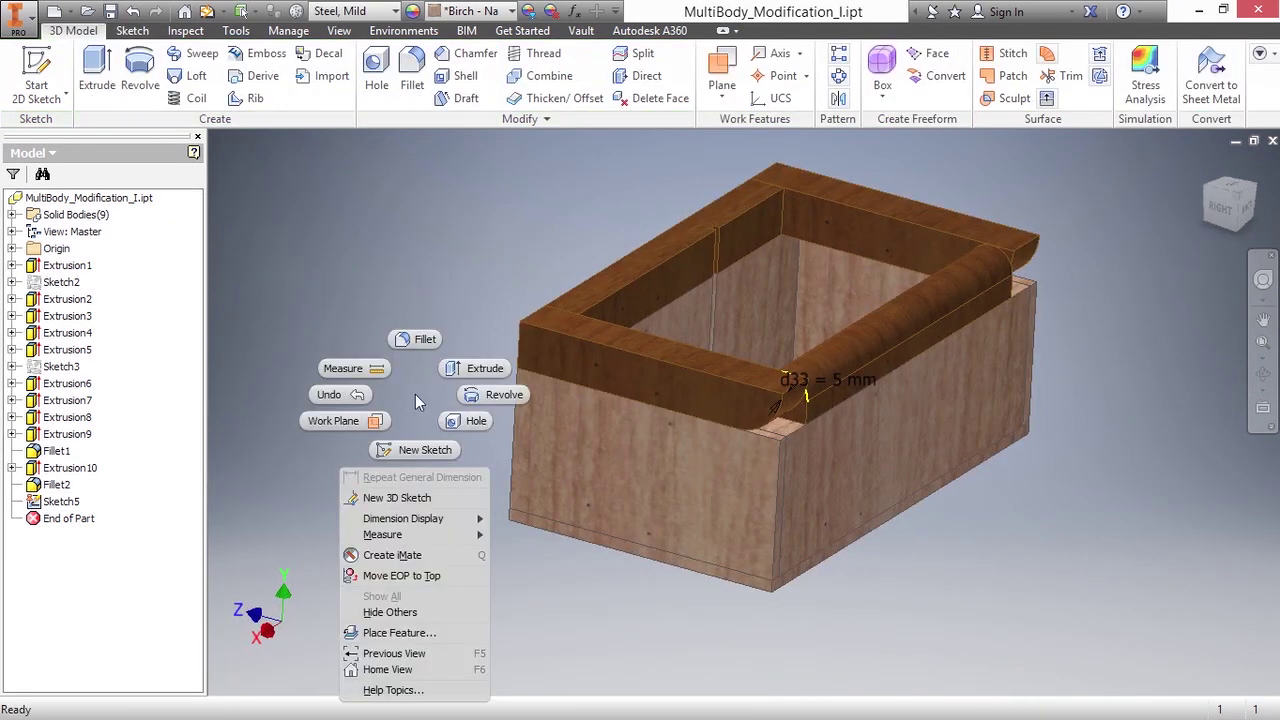
left_click(455, 369)
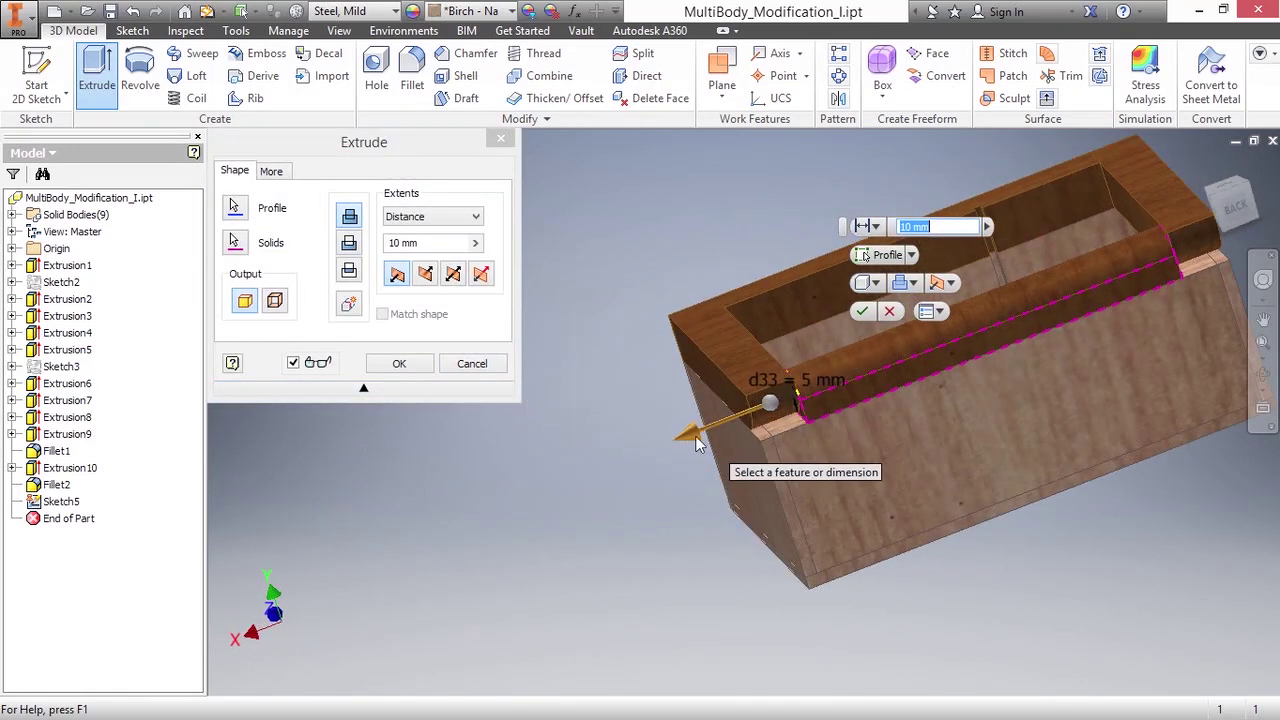
left_click_drag(690, 445, 509, 490)
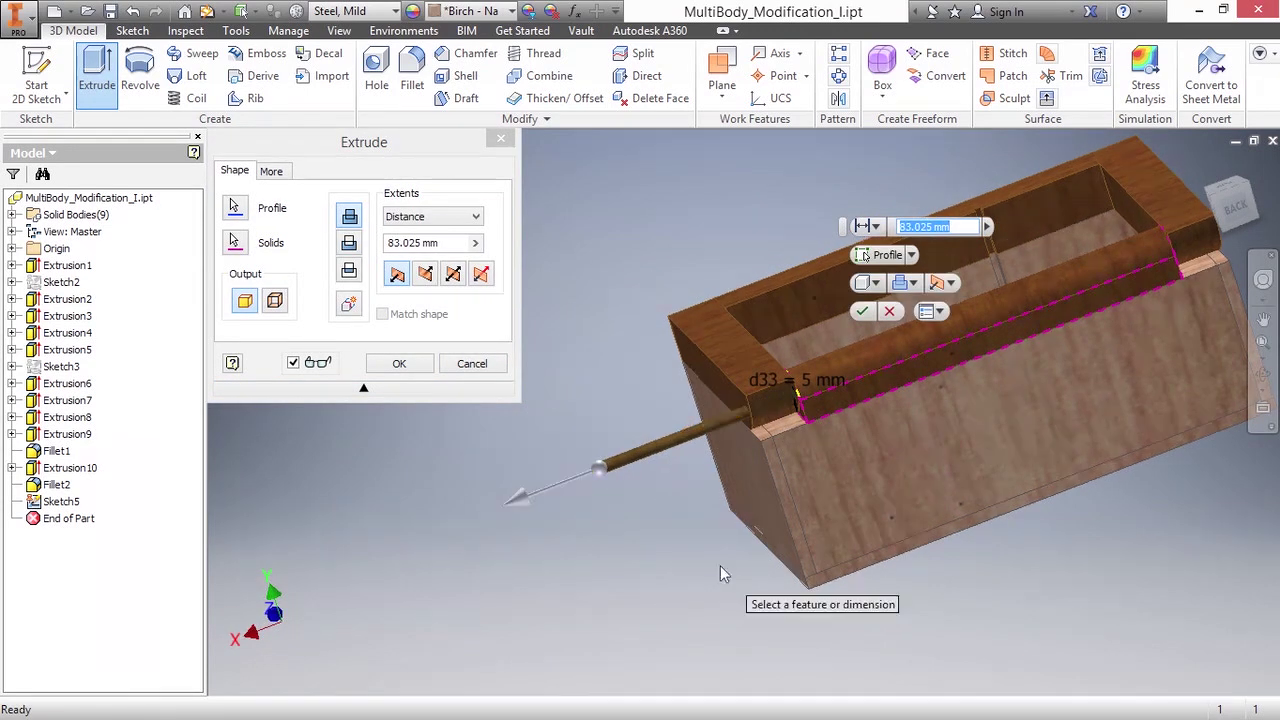
middle_click_drag(720, 565, 721, 566, "shift")
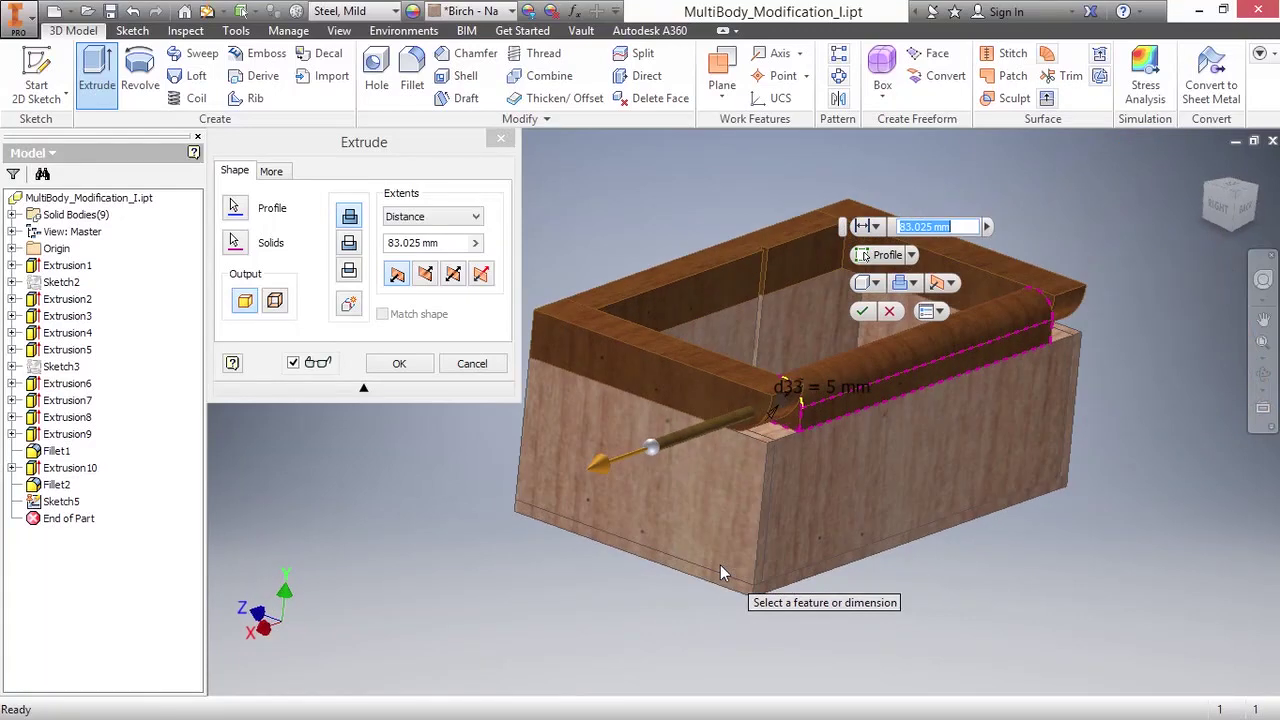
left_click(912, 283)
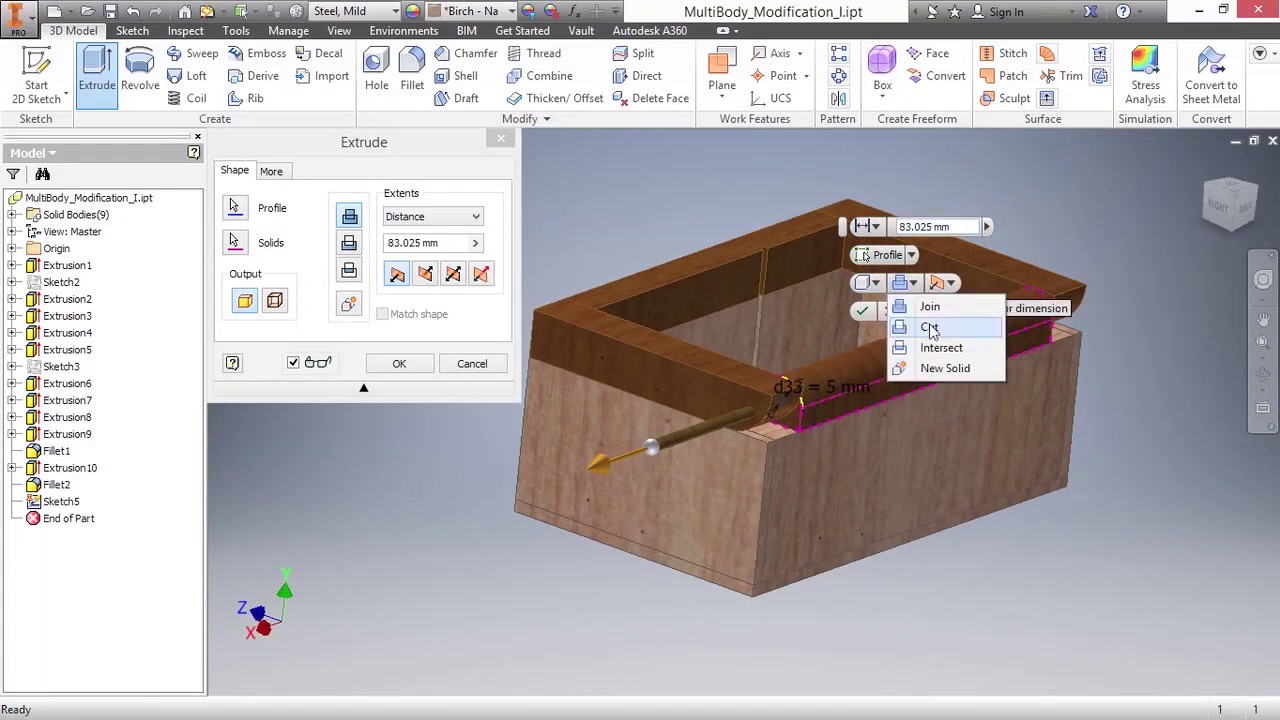
left_click(928, 326)
middle_click_drag(925, 534, 887, 580)
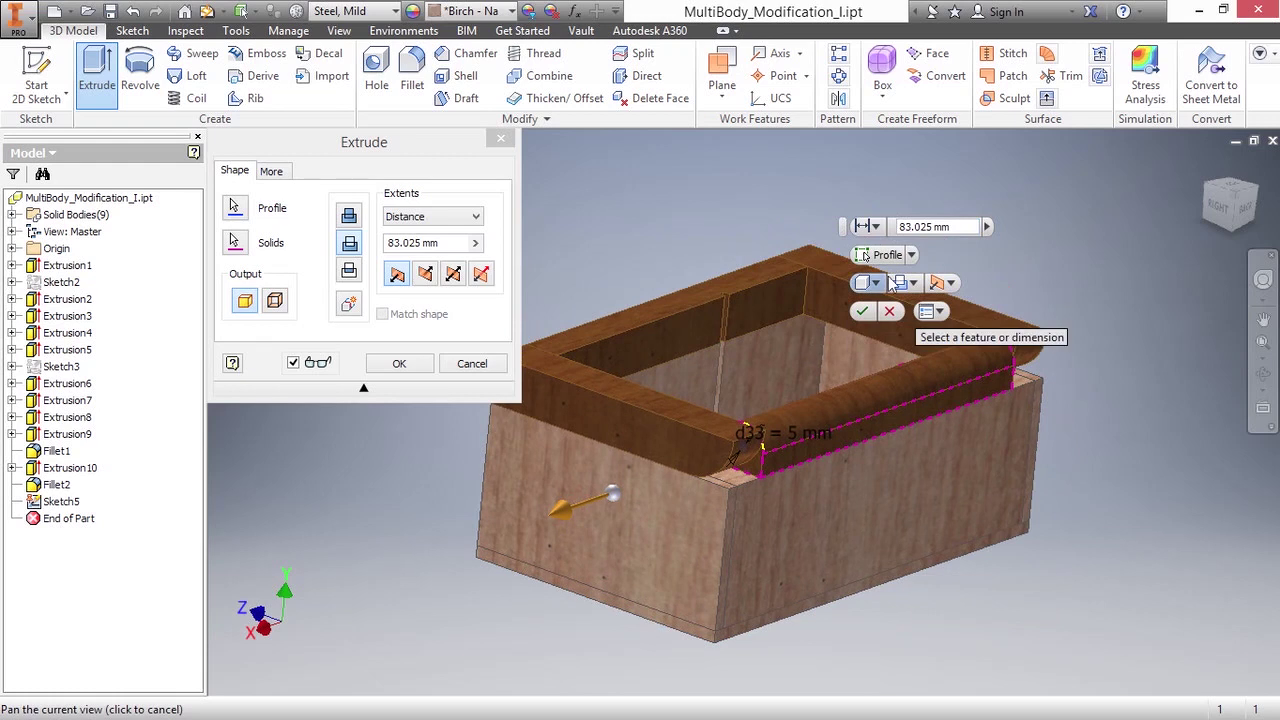
- Set the cut's extents to Between, using the outer faces of the two short lid supports as its limits
left_click(875, 228)
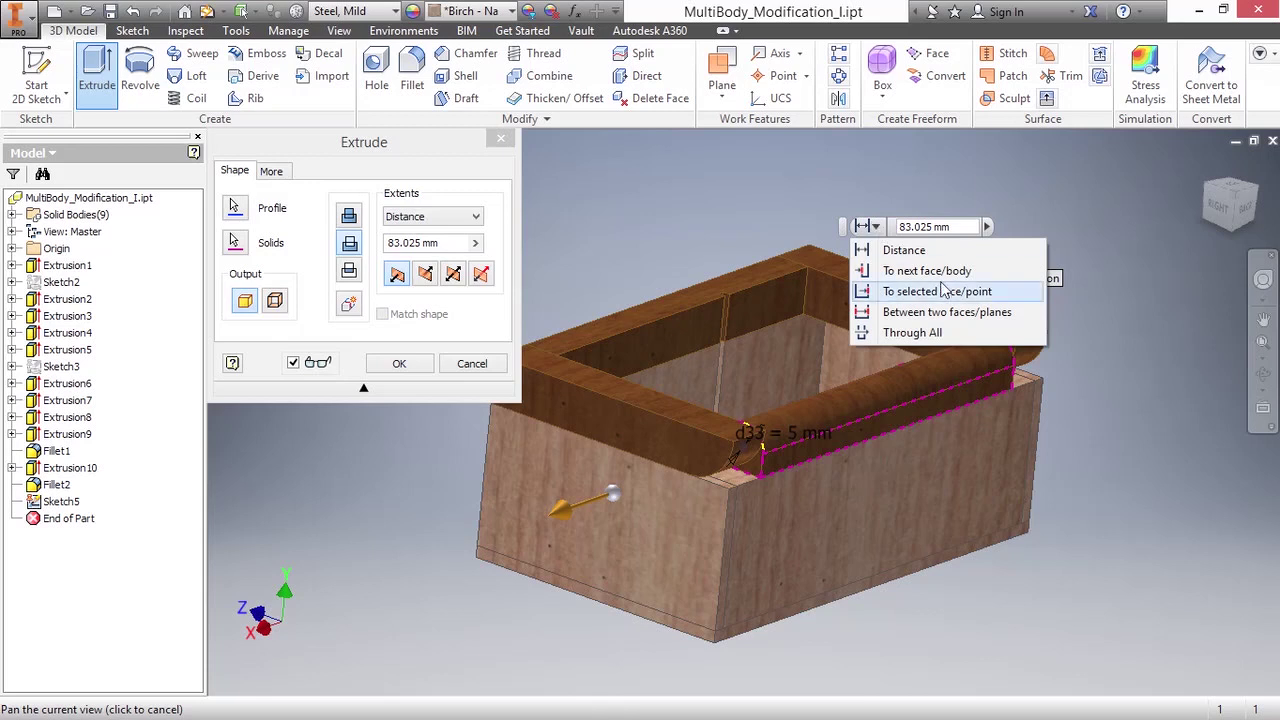
left_click(952, 313)
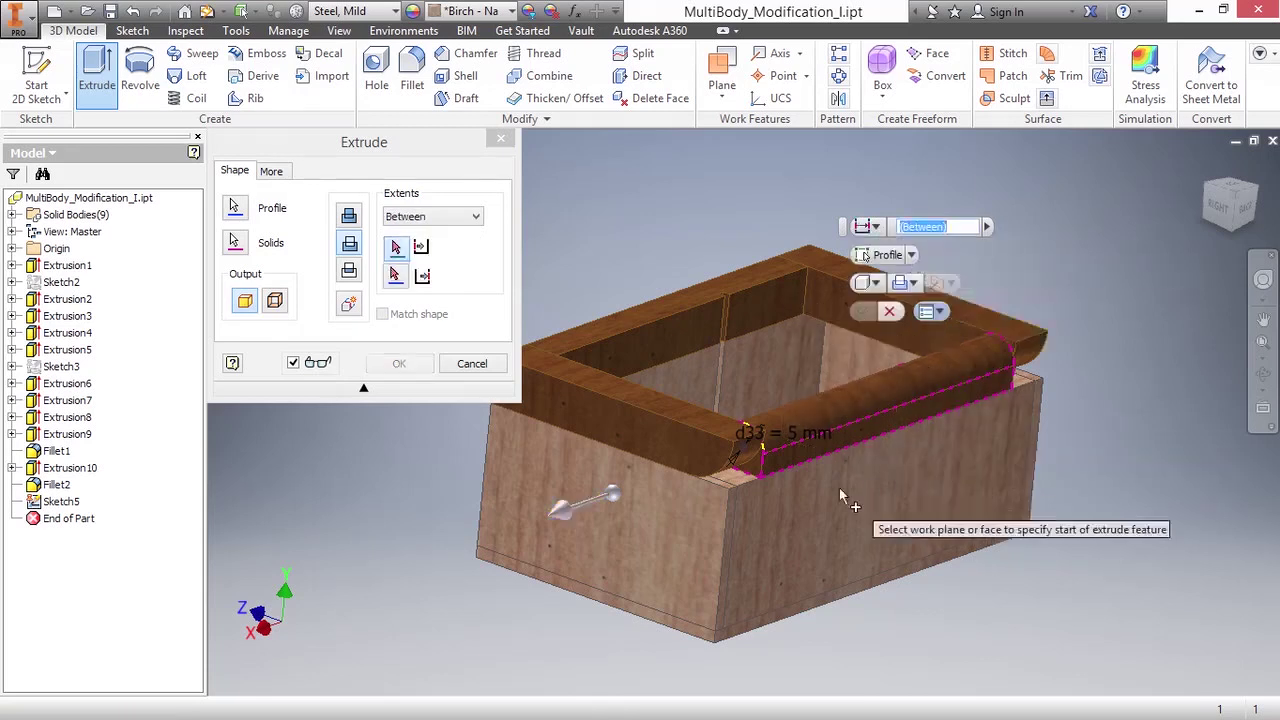
left_click(712, 460)
middle_click_drag(876, 495, 651, 471, "shift")
left_click(651, 456)
middle_click_drag(717, 521, 855, 506, "shift")
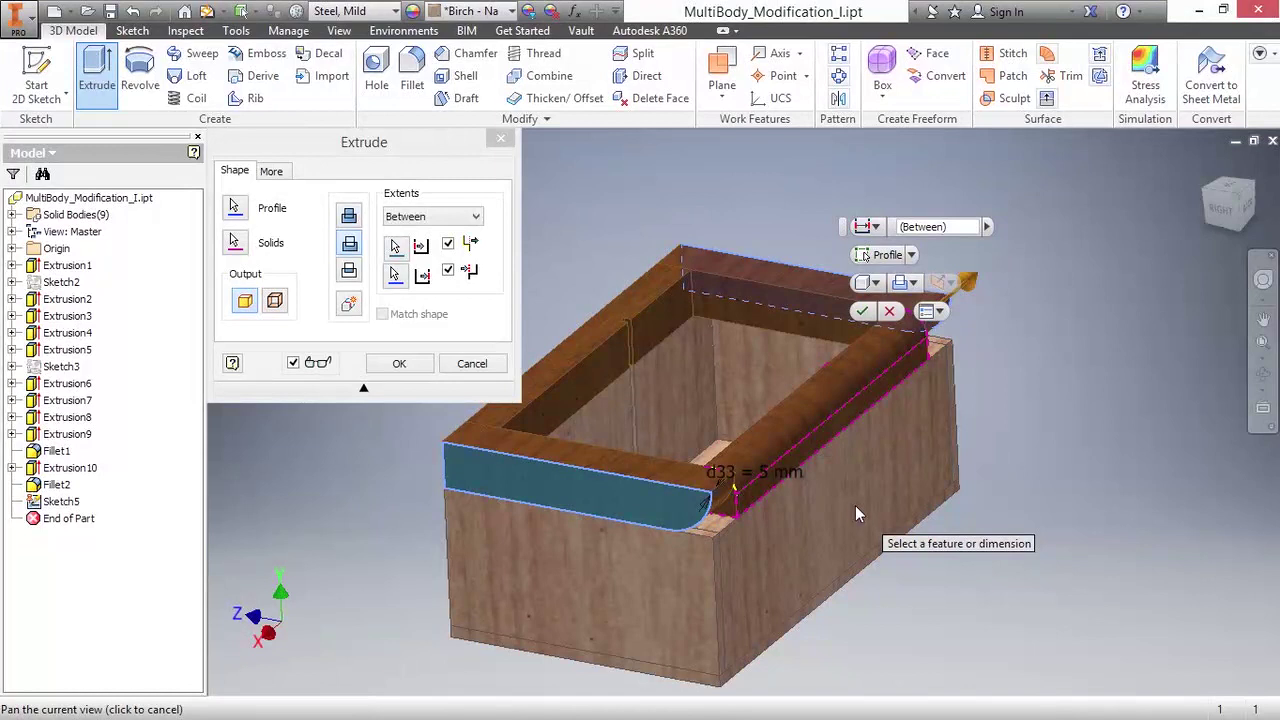
- Add both short lid supports to the affected solids and complete the hinge hole cut
left_click(911, 255)
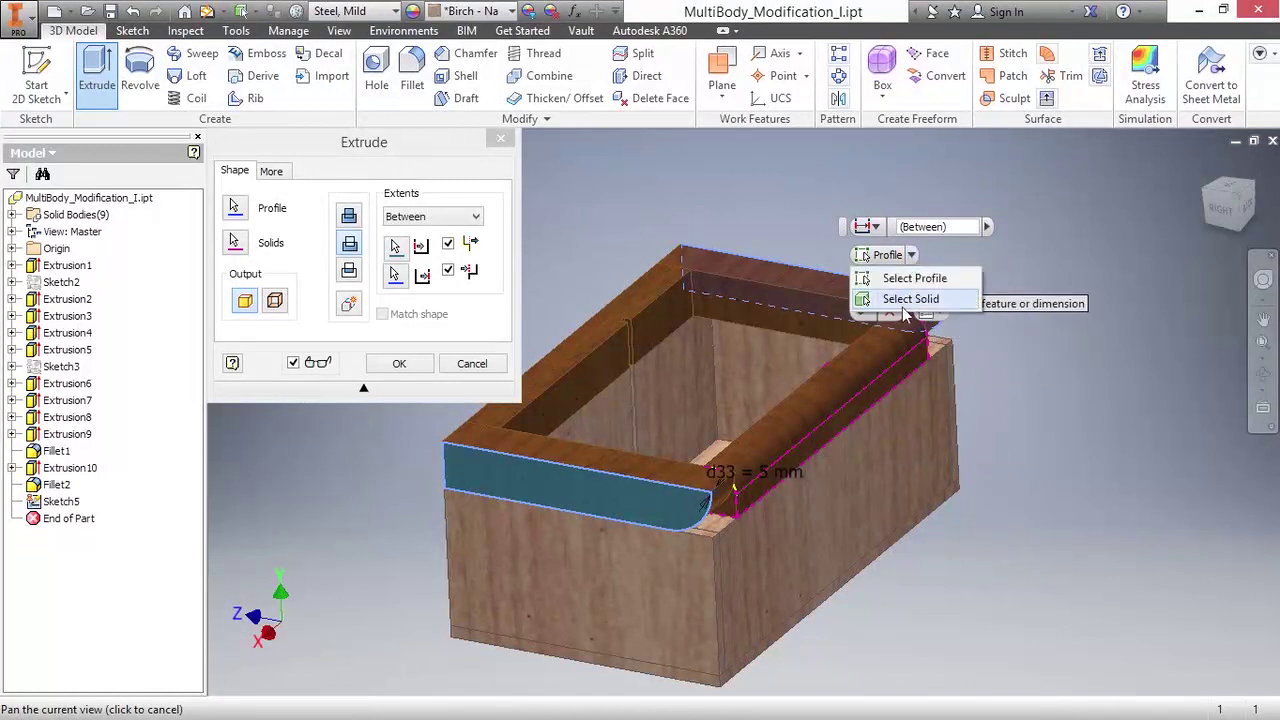
left_click(910, 299)
left_click(686, 506)
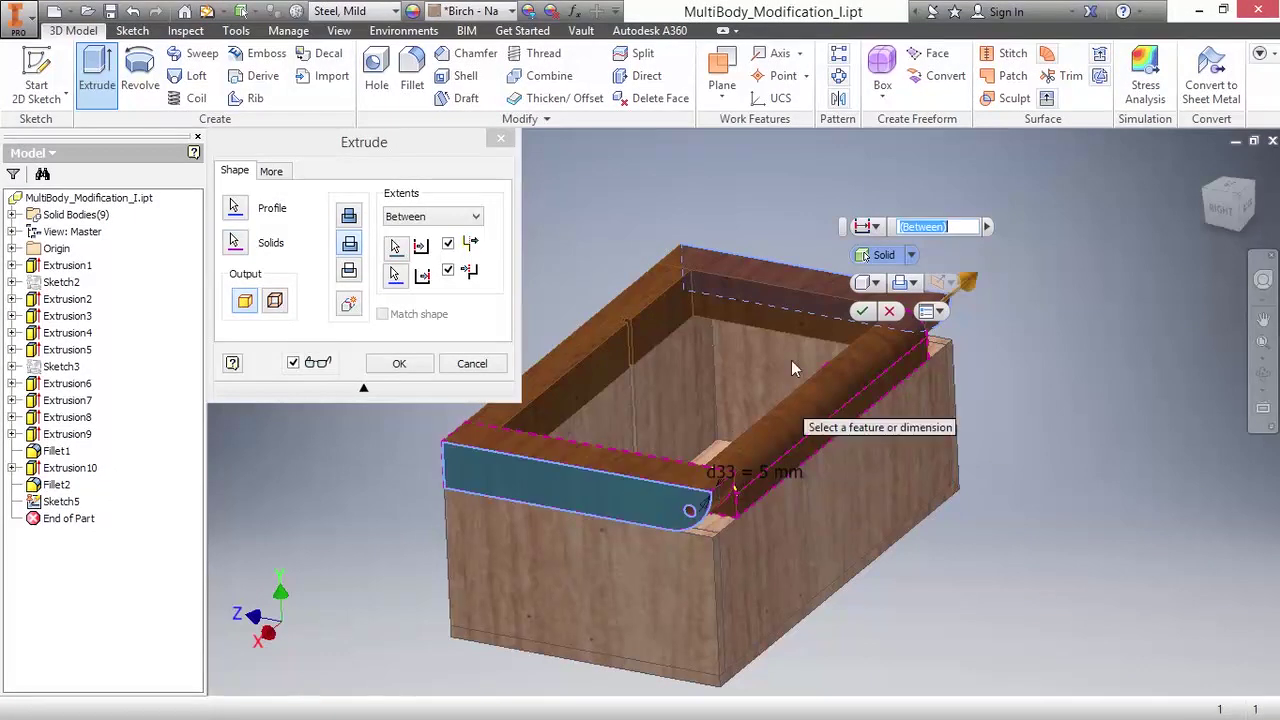
left_click(864, 257)
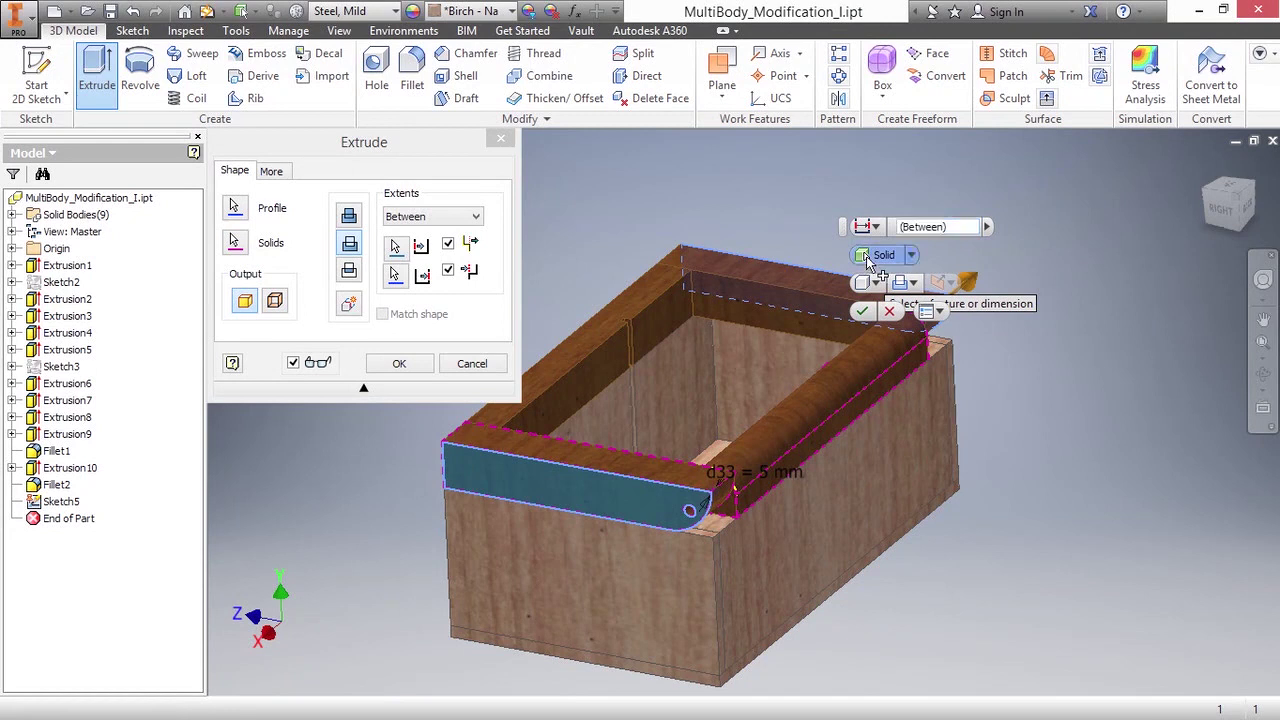
left_click(797, 287)
middle_click_drag(1010, 469, 904, 496)
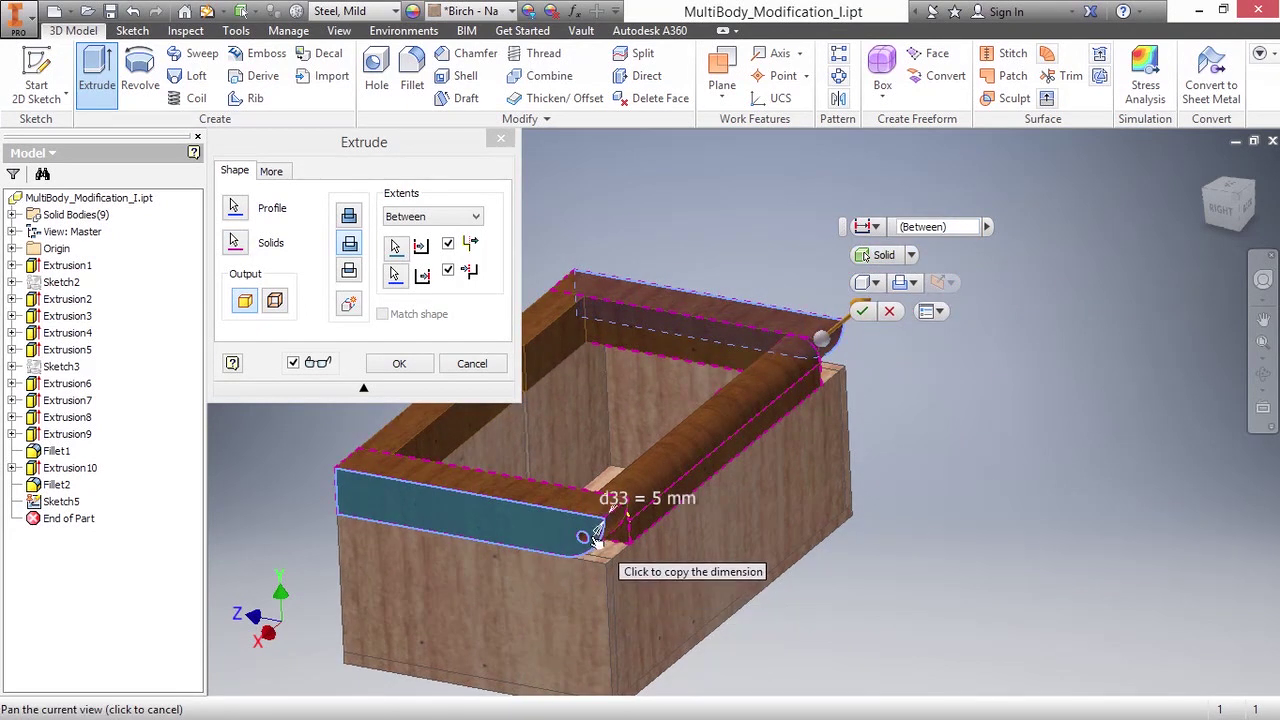
left_click(865, 315)
- Chamfer the outer vertical corner edges of the two short lid supports, opposite the rounded support, by 4 mm
middle_click_drag(745, 468, 403, 354)
key("F5")
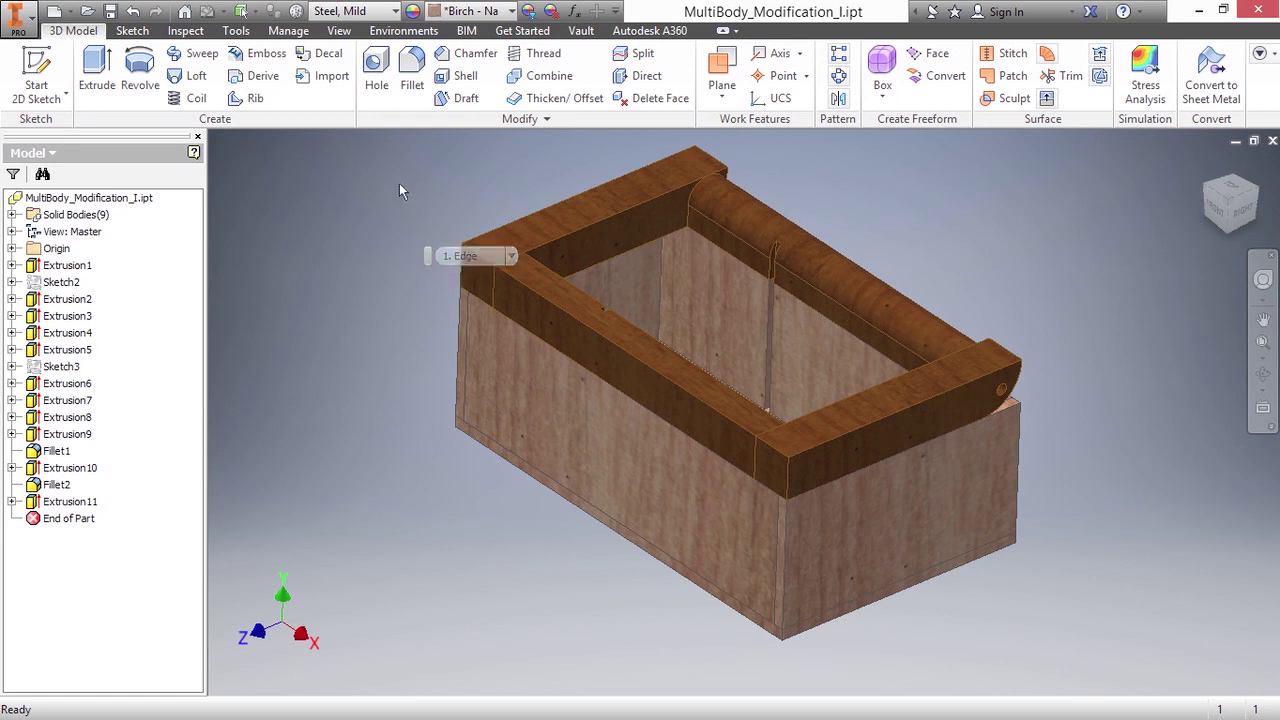
left_click(468, 53)
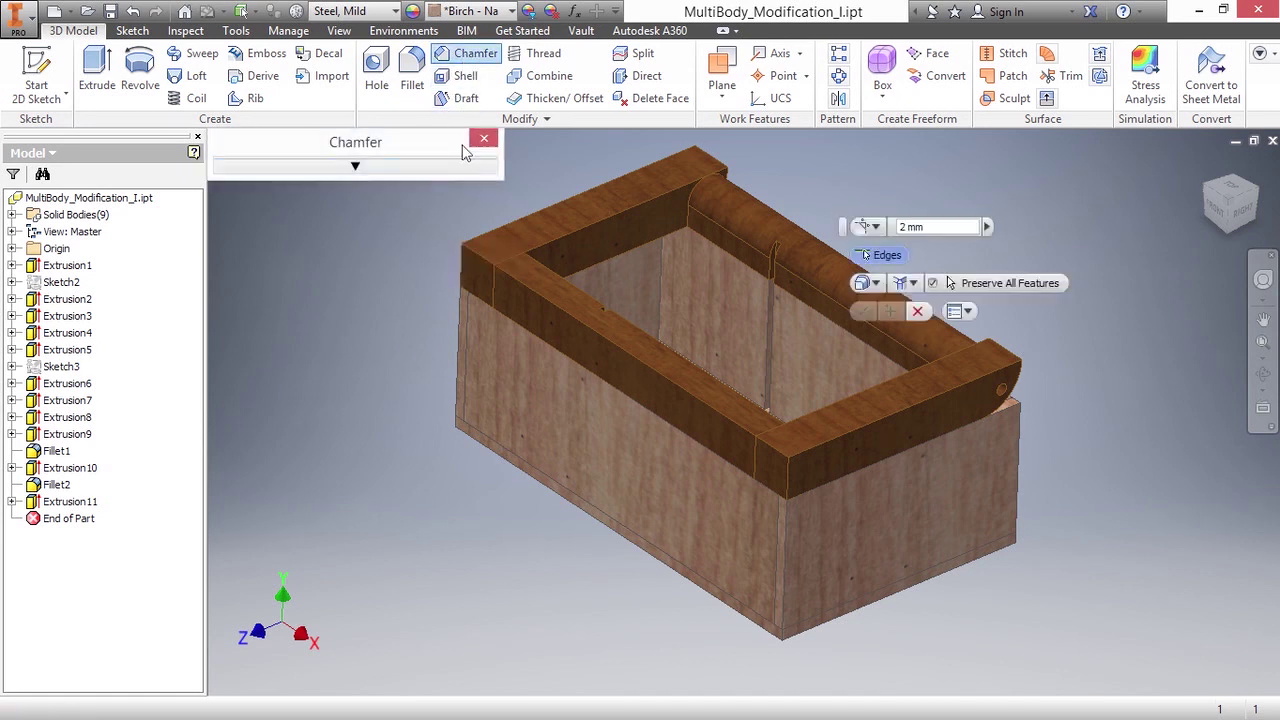
left_click(462, 265)
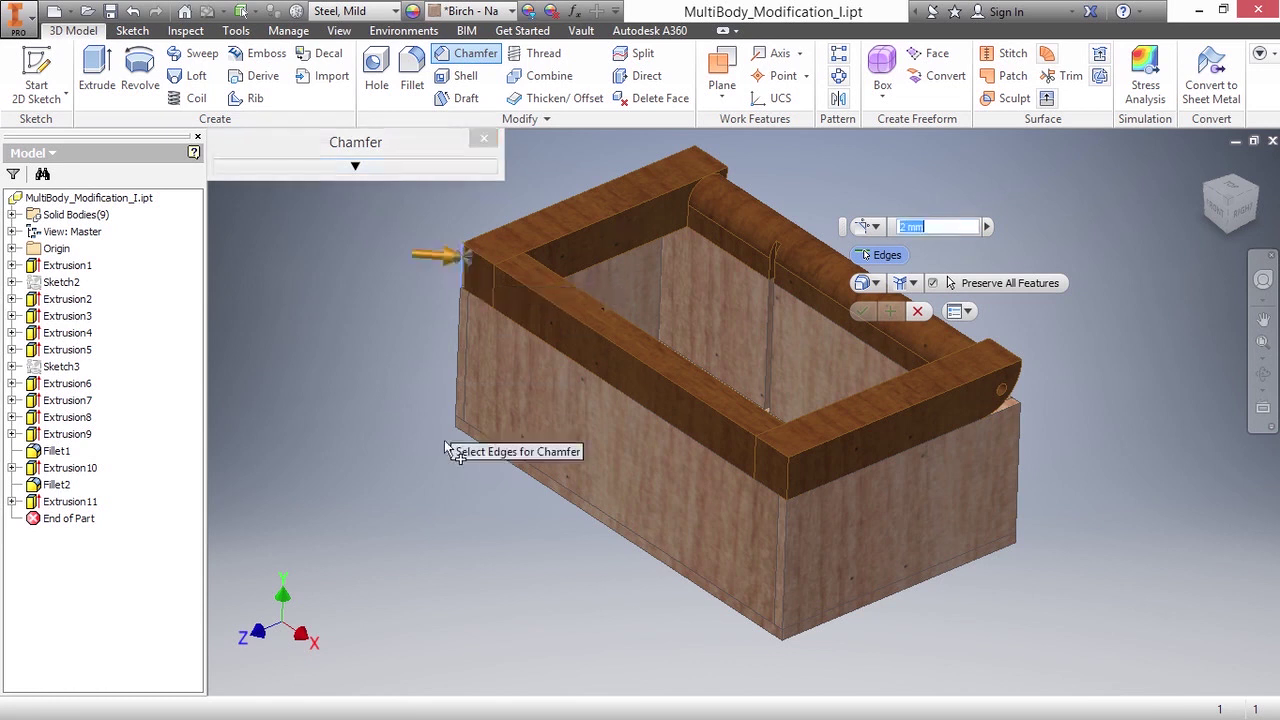
left_click(789, 476)
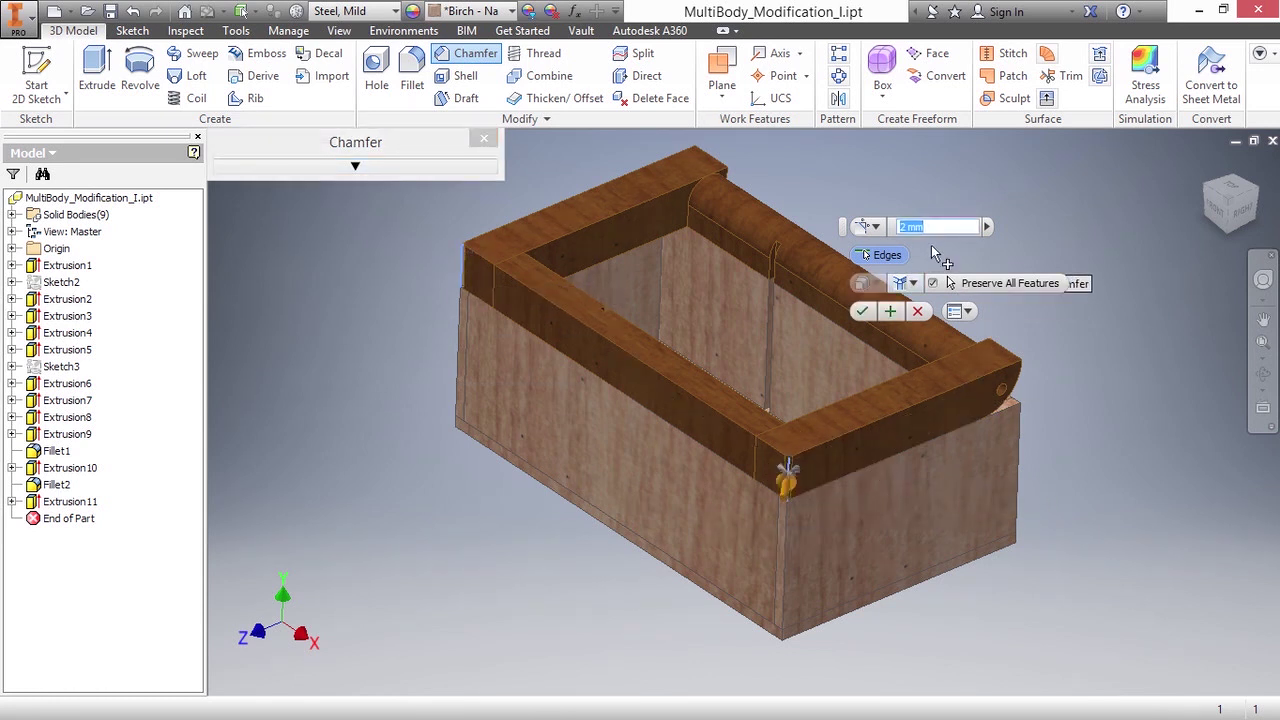
type("4 mm")
key("F6")
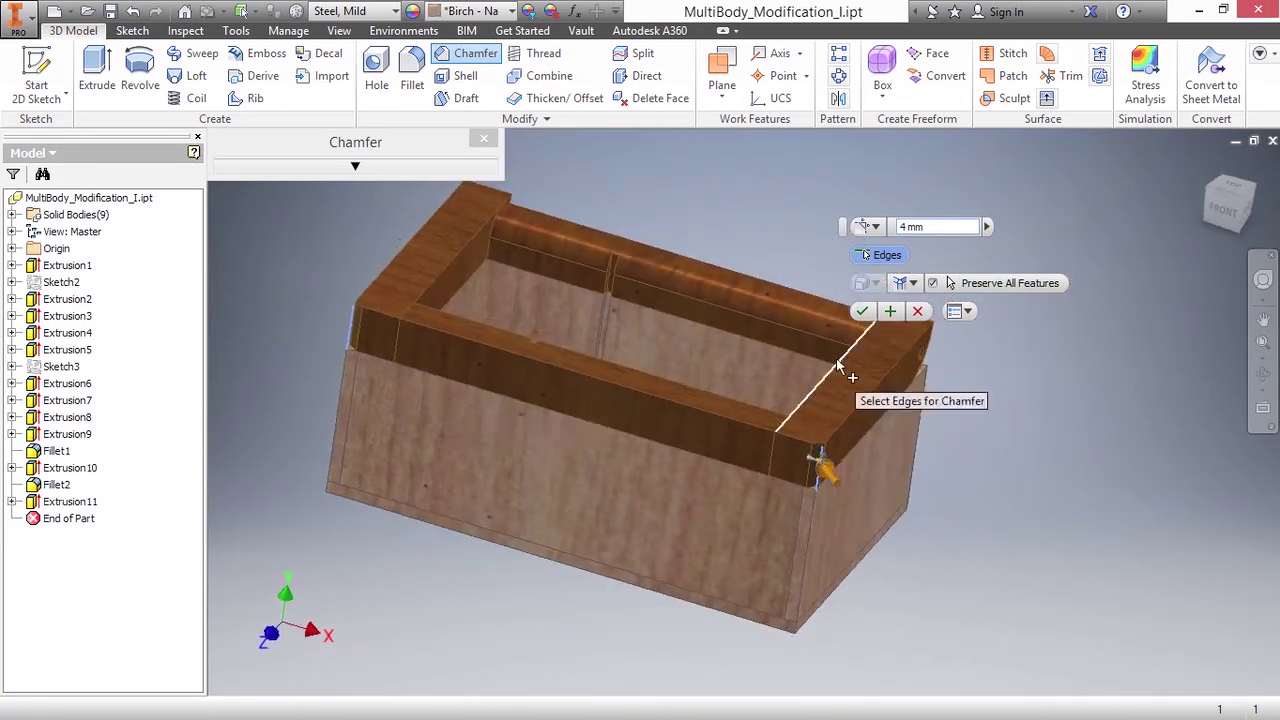
left_click(861, 312)
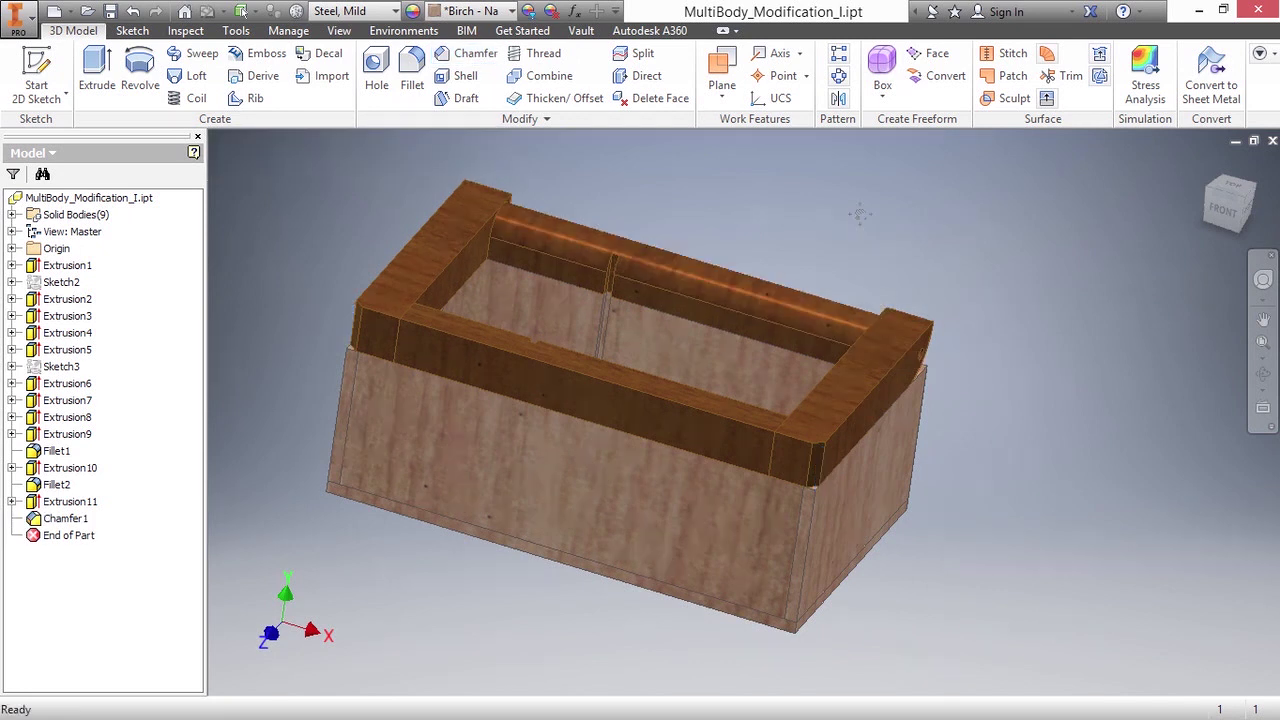
key("F6")
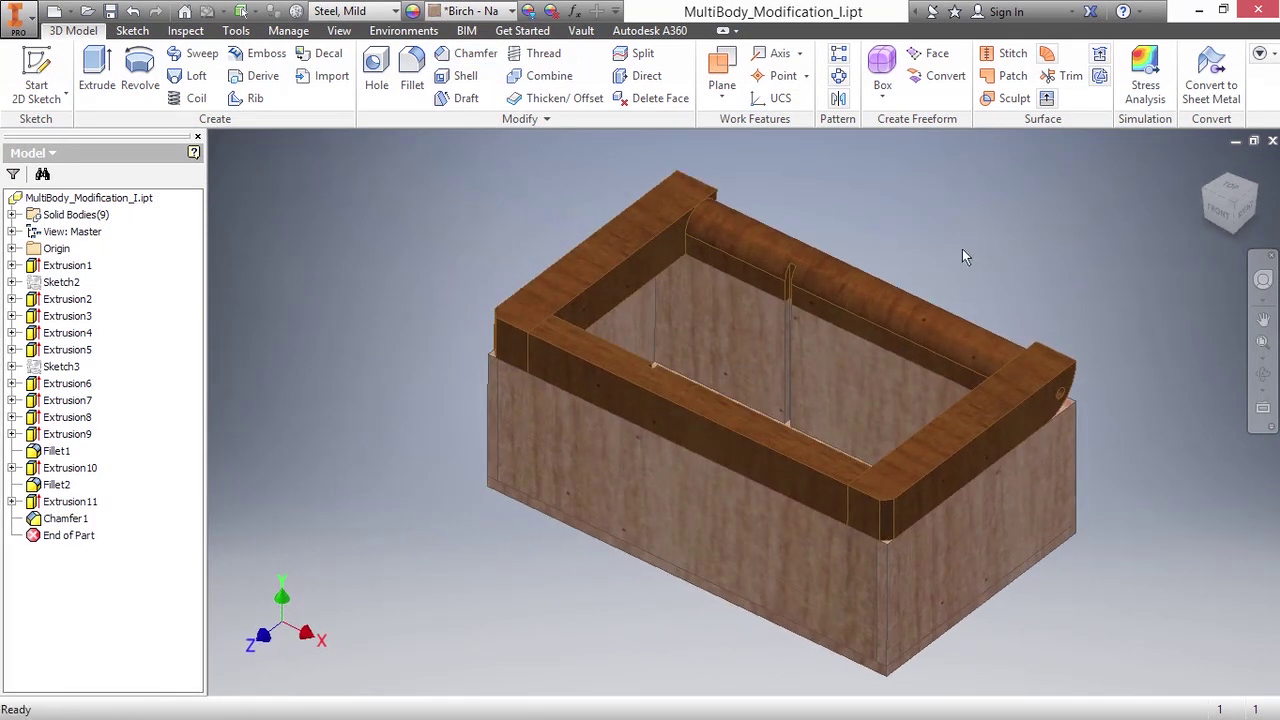